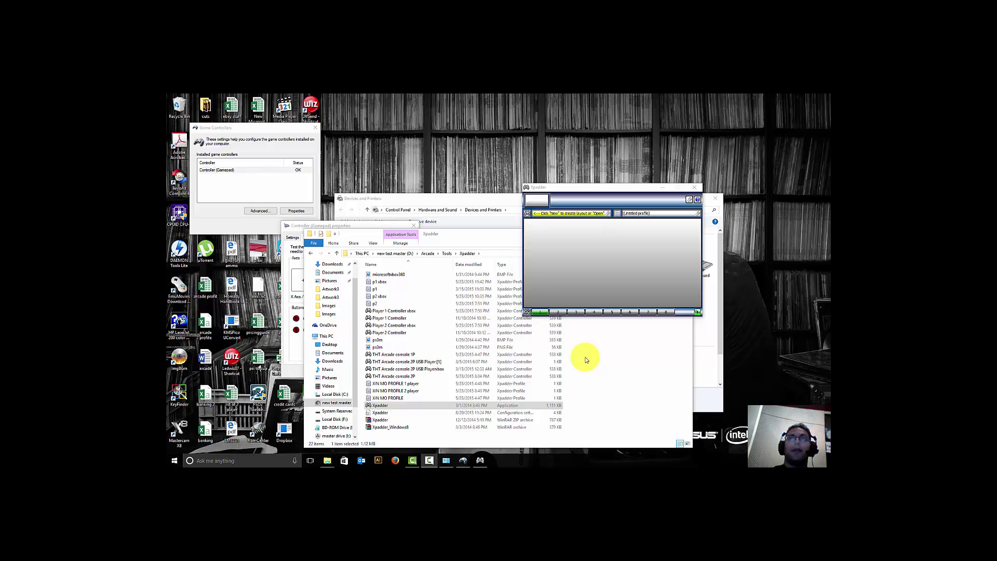
- Check the Xpadder folder path D:\Arcade\Tools\Xpadder, then bring up Devices and Printers
{"action": "left_click", "coordinate": [491, 254]}
{"action": "left_click", "coordinate": [410, 254]}
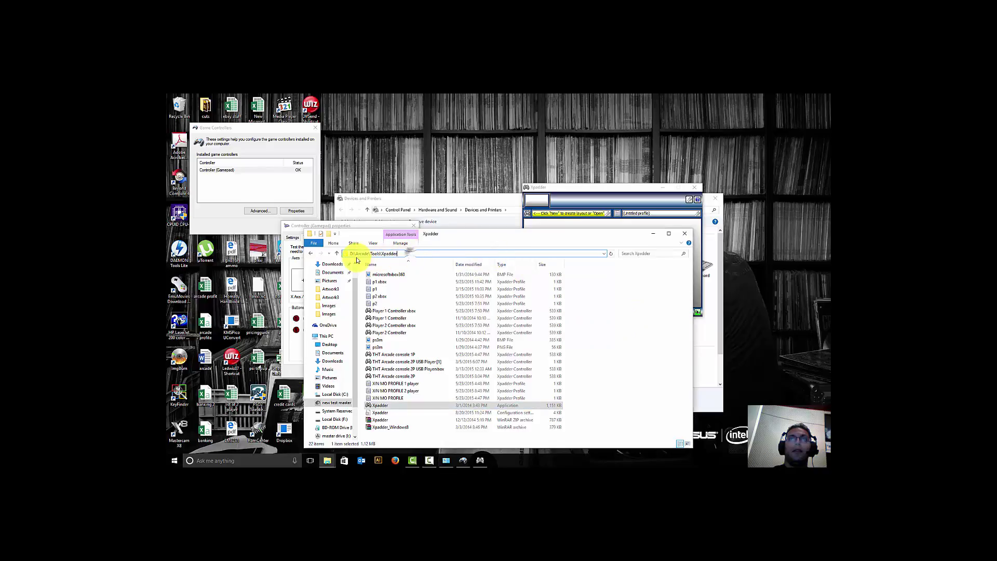
{"action": "mouse_move", "coordinate": [380, 254]}
{"action": "left_mouse_down"}
{"action": "mouse_move", "coordinate": [394, 254]}
{"action": "mouse_move", "coordinate": [348, 254]}
{"action": "left_mouse_up"}
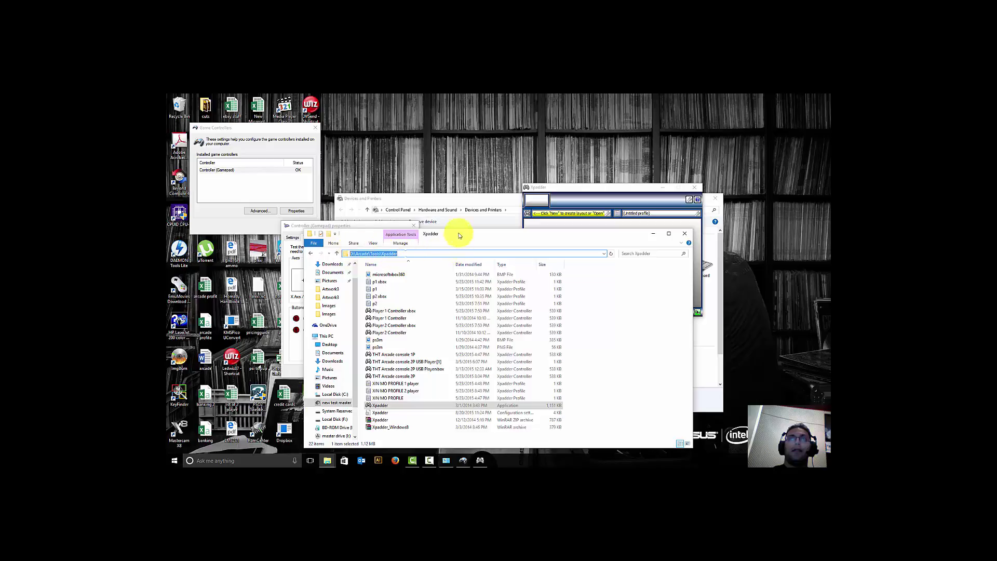
{"action": "left_click", "coordinate": [459, 205]}
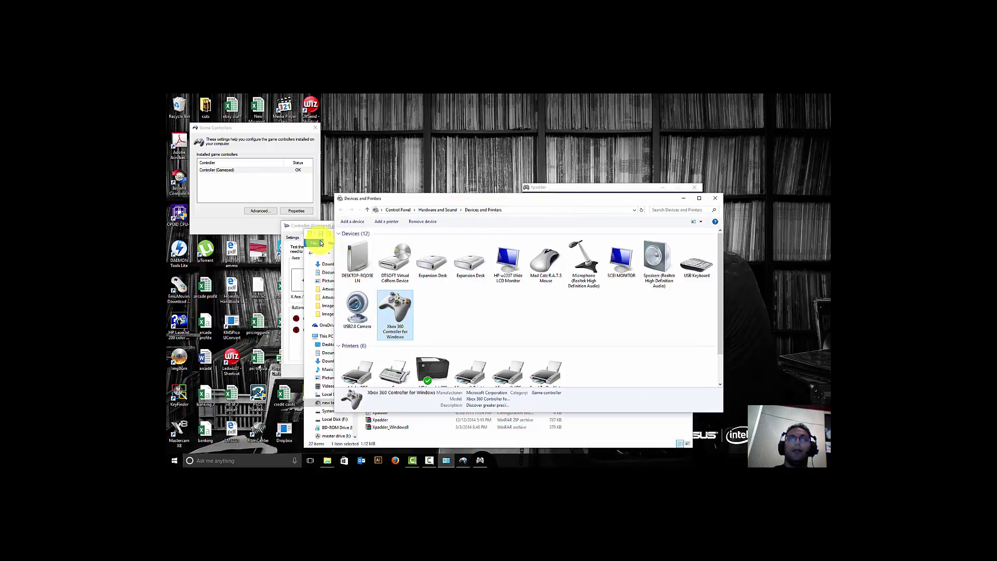
- Restore the Xpadder window and load the 'Player 1 Controller xbox' controller layout
{"action": "left_click", "coordinate": [296, 225]}
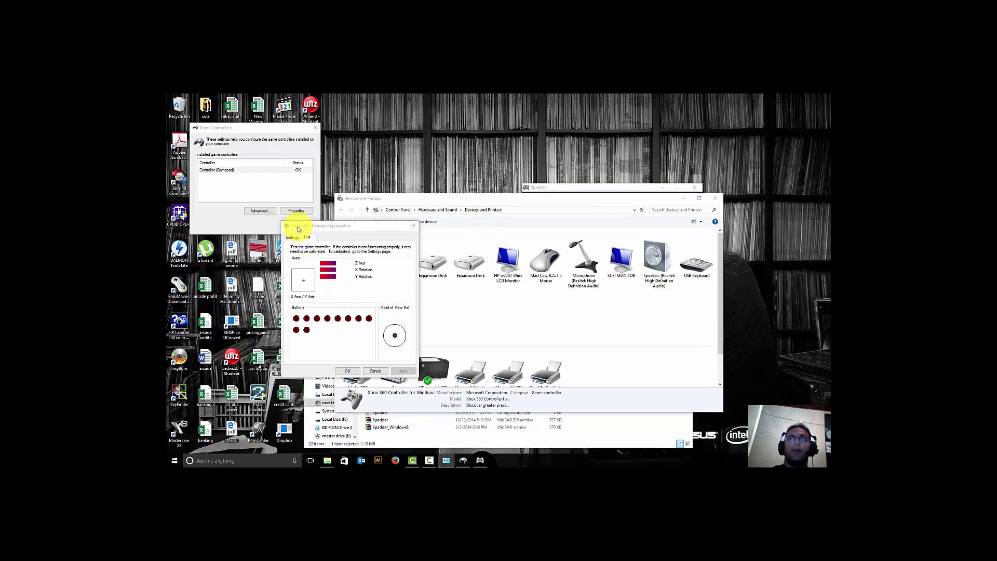
{"action": "left_click", "coordinate": [479, 461]}
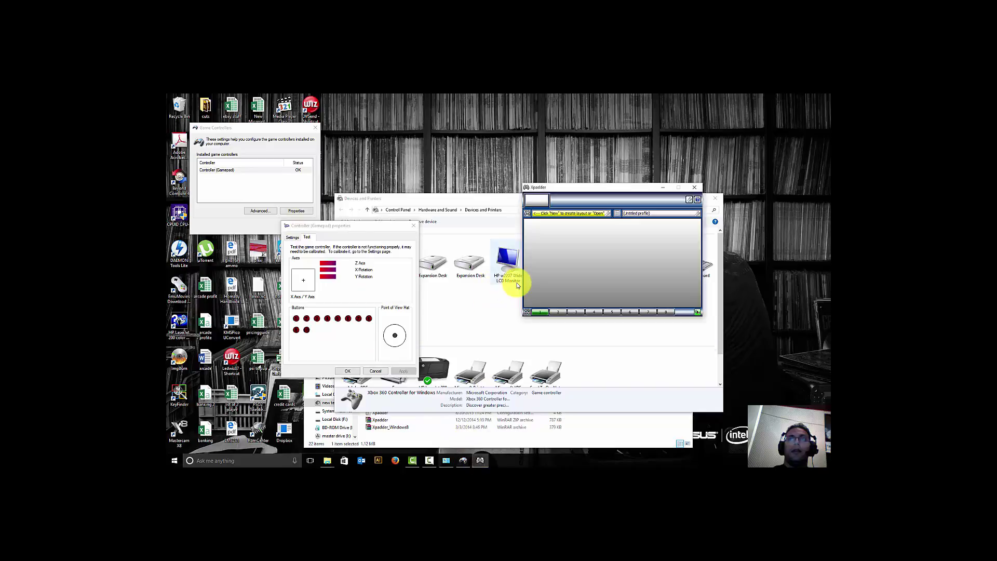
{"action": "left_click_drag", "start_coordinate": [547, 187], "coordinate": [522, 232]}
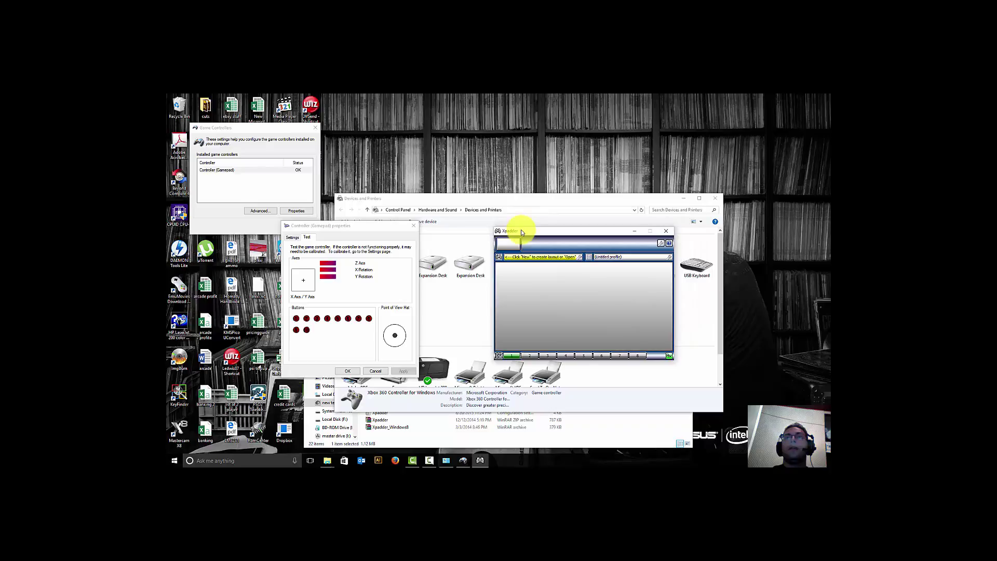
{"action": "left_click", "coordinate": [499, 257]}
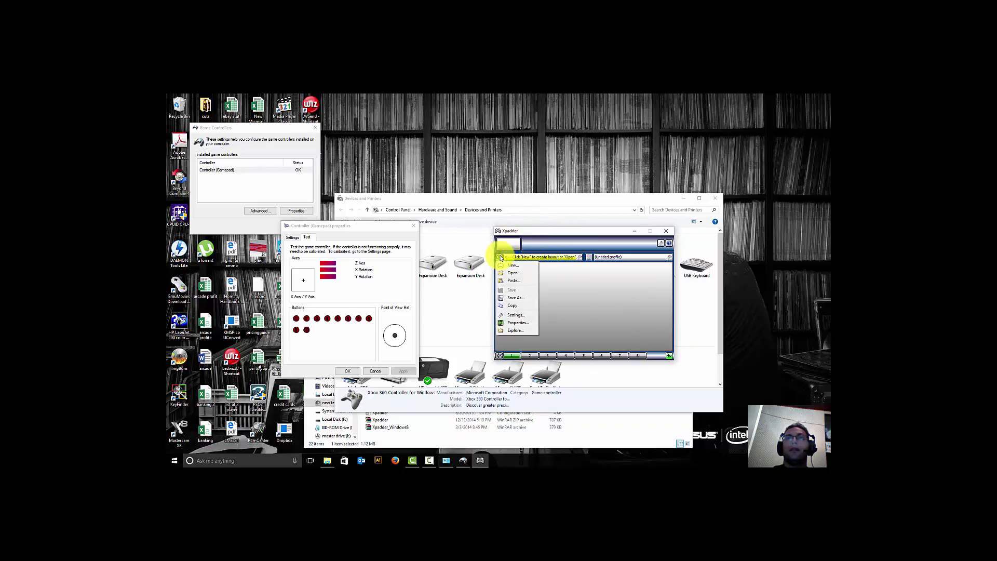
{"action": "left_click", "coordinate": [502, 266]}
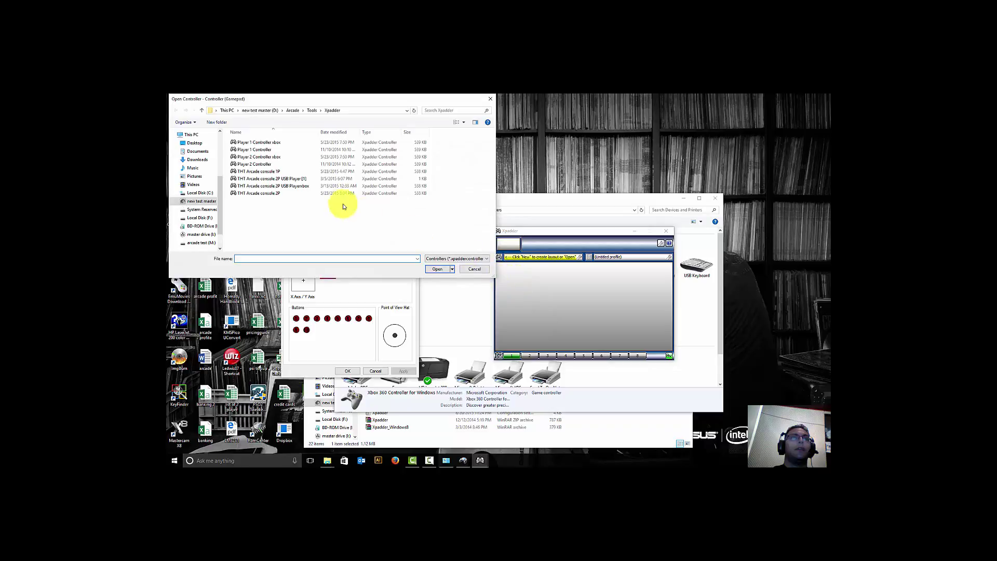
{"action": "double_click", "coordinate": [250, 143]}
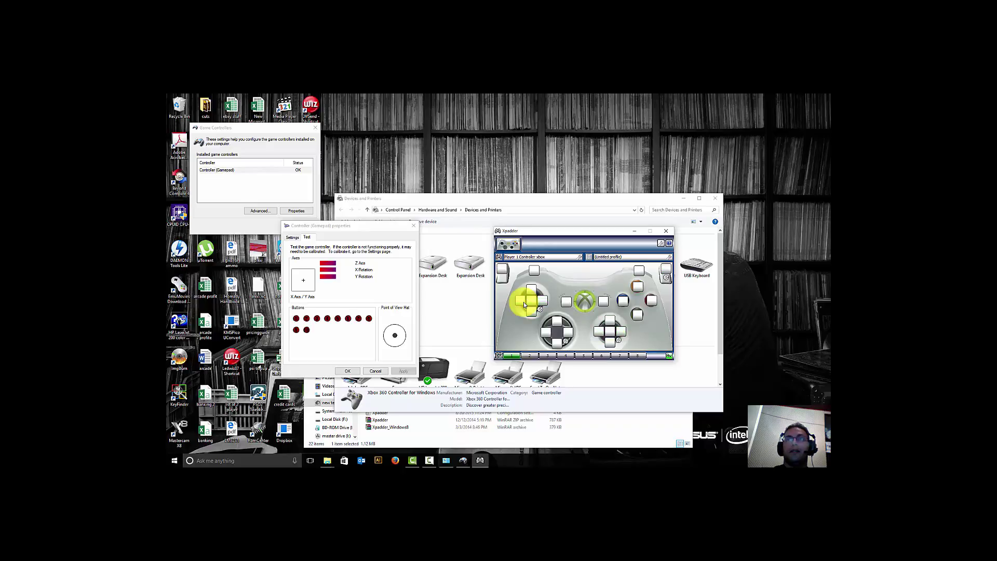
- Load the '360' Xpadder profile alongside the Windows controller test window
{"action": "left_click", "coordinate": [587, 258]}
{"action": "left_click", "coordinate": [599, 273]}
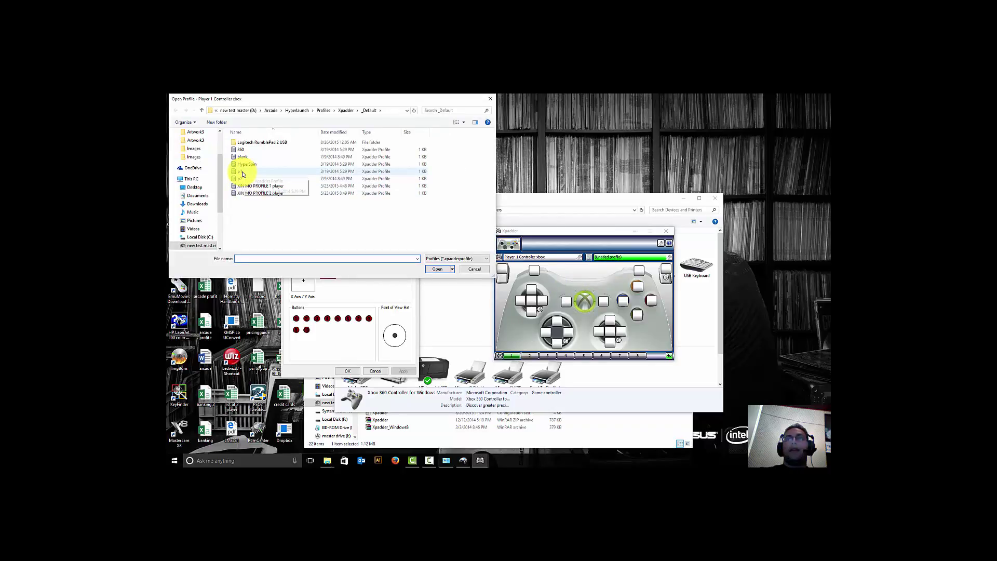
{"action": "double_click", "coordinate": [241, 150]}
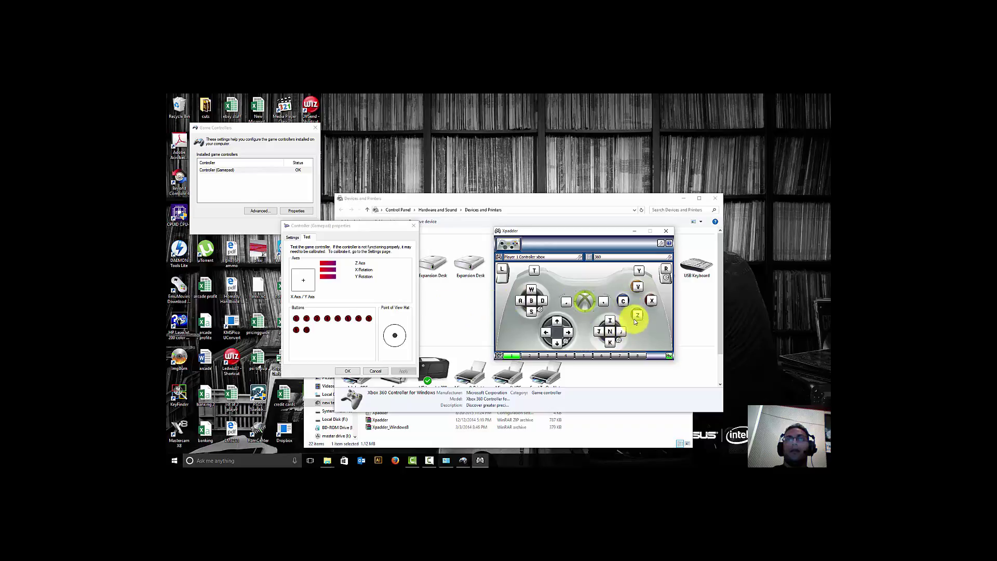
{"action": "left_click", "coordinate": [296, 319]}
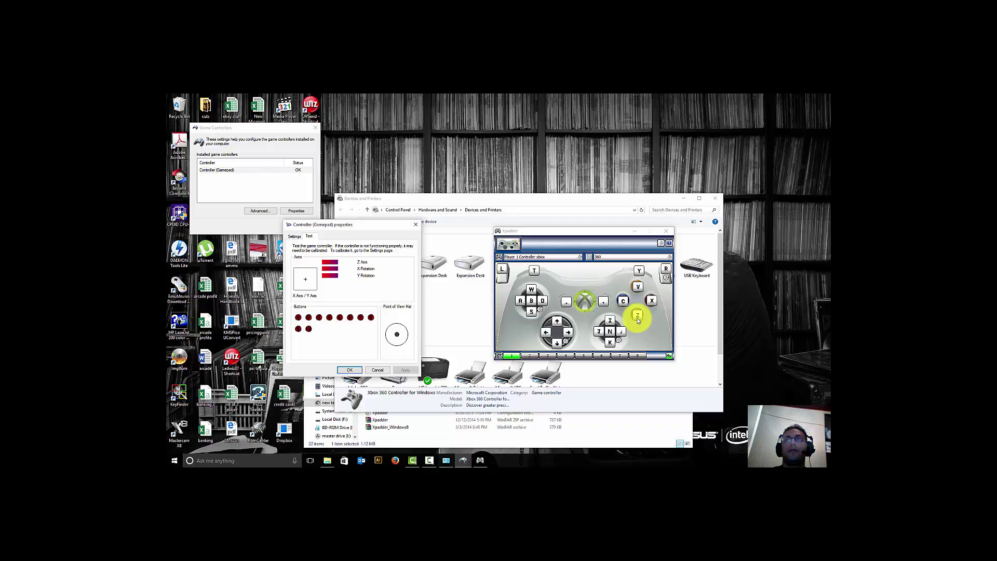
{"action": "left_click", "coordinate": [604, 305]}
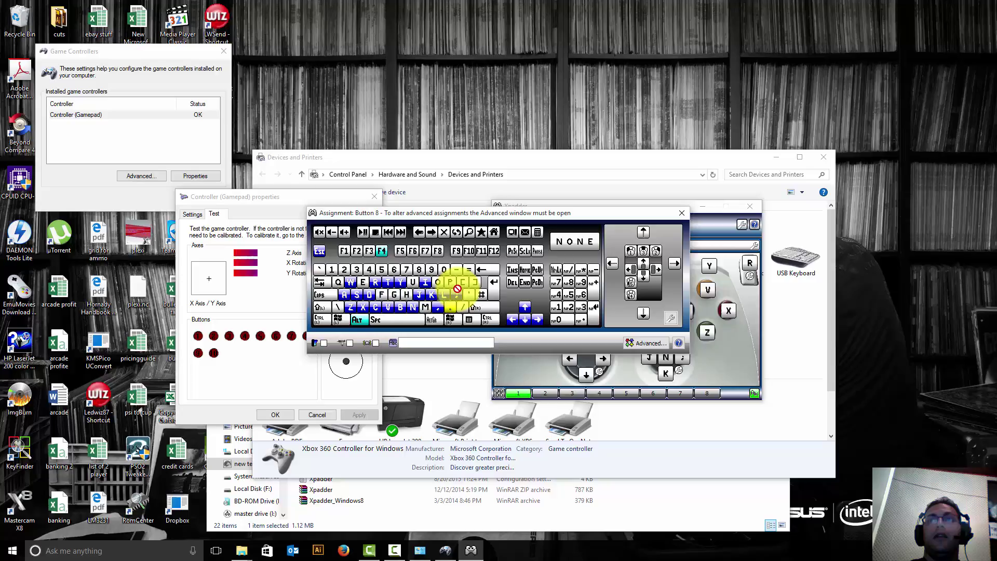
{"action": "left_click", "coordinate": [646, 344]}
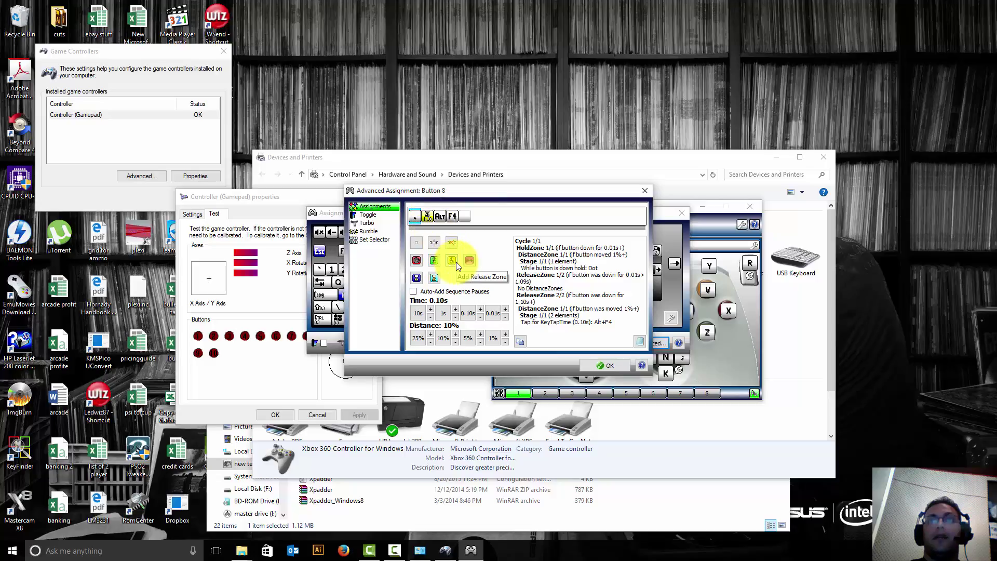
{"action": "left_click", "coordinate": [429, 222]}
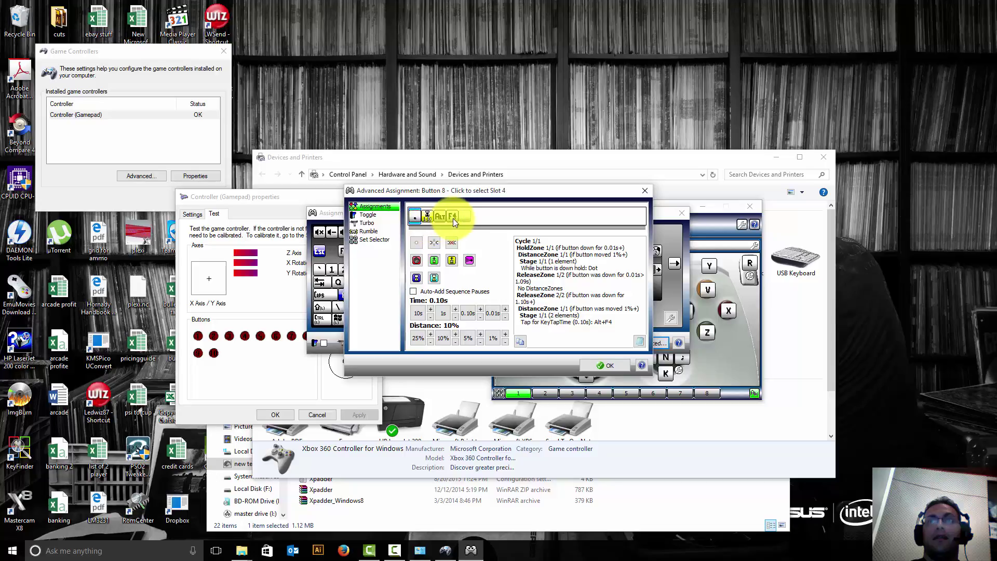
{"action": "left_click", "coordinate": [644, 190]}
{"action": "left_click", "coordinate": [680, 211]}
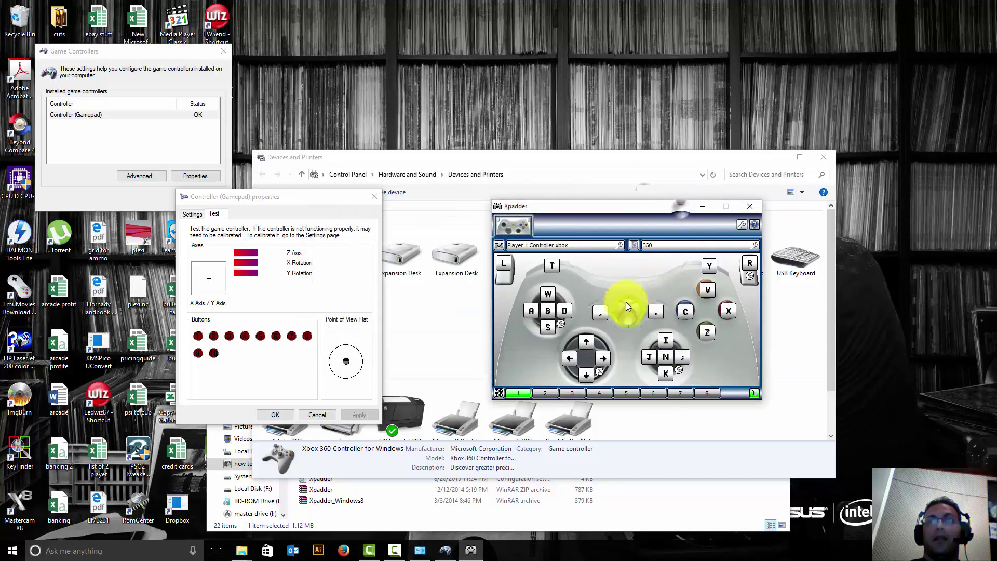
{"action": "left_click", "coordinate": [602, 316]}
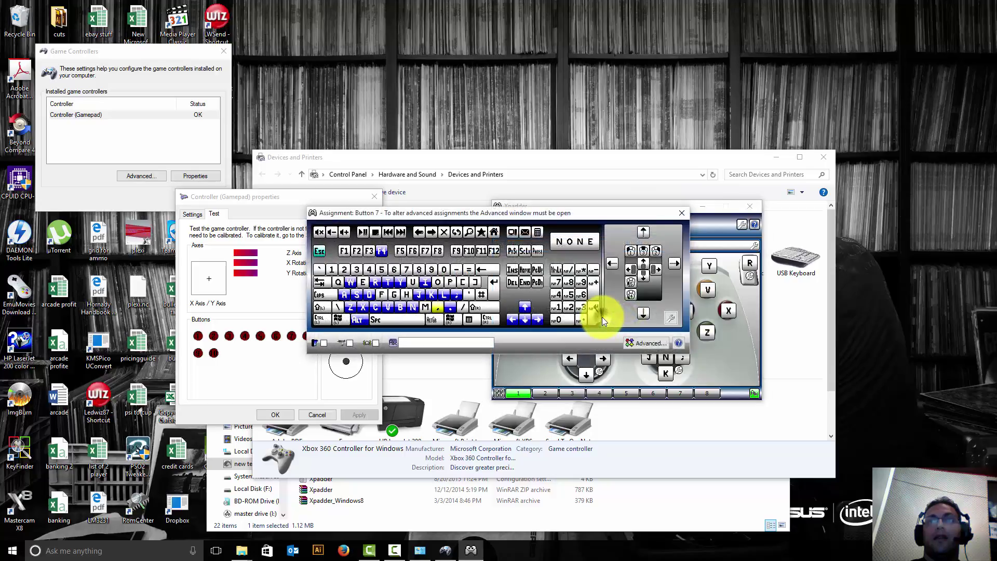
{"action": "left_click", "coordinate": [658, 342]}
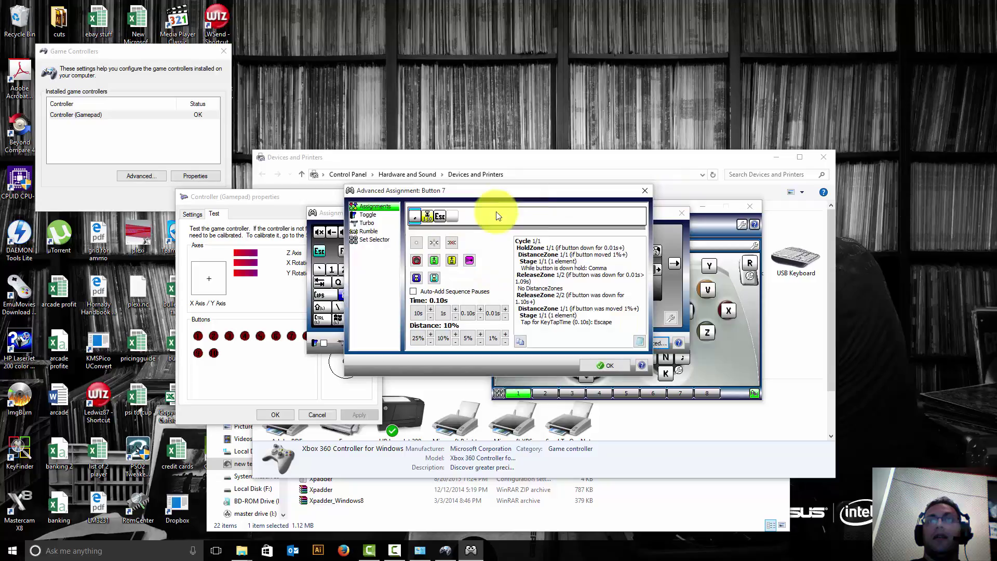
{"action": "left_click", "coordinate": [644, 190]}
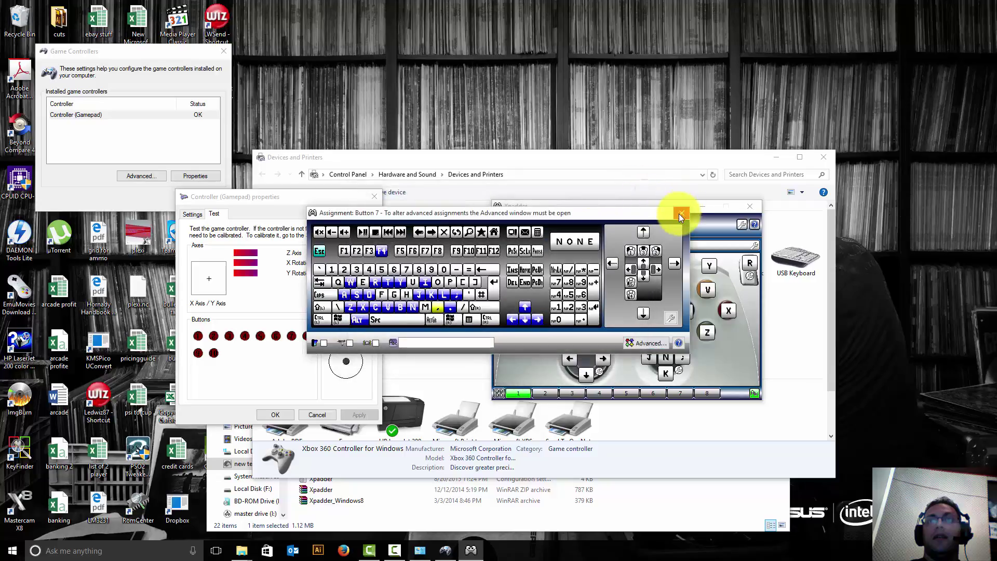
{"action": "left_click", "coordinate": [681, 213]}
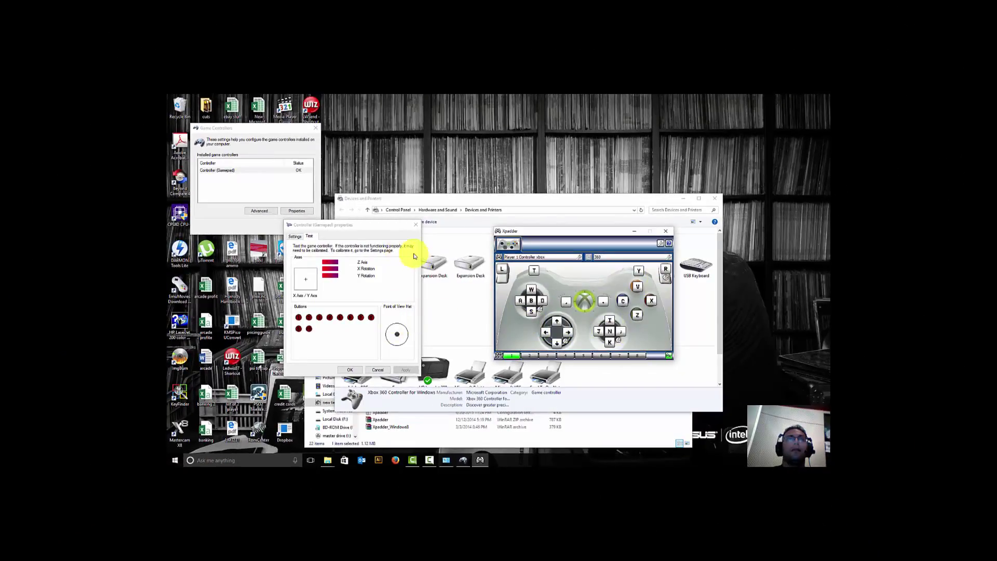
- Close the controller test, Xpadder, Game Controllers and Devices and Printers windows
{"action": "left_click", "coordinate": [416, 225]}
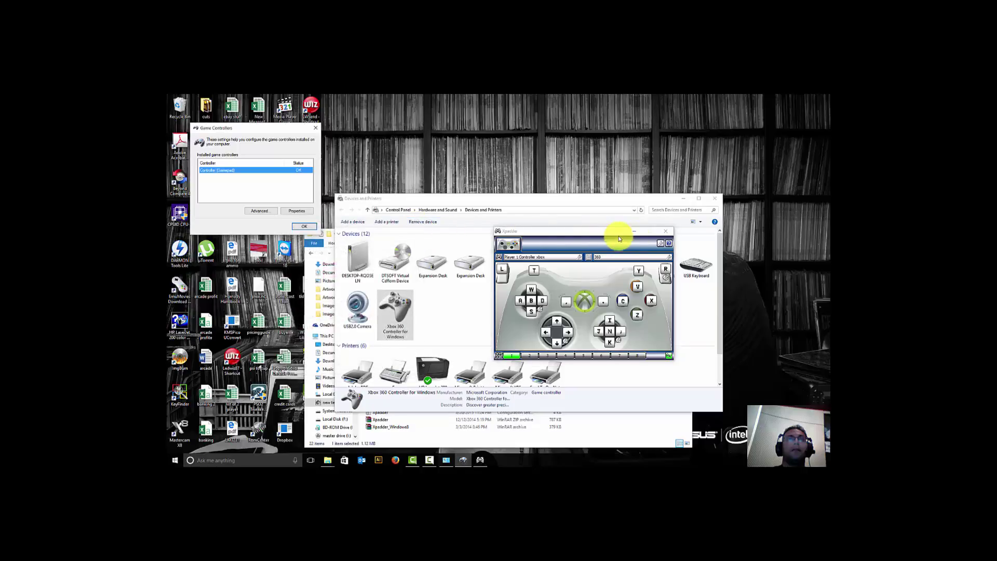
{"action": "left_click", "coordinate": [669, 234]}
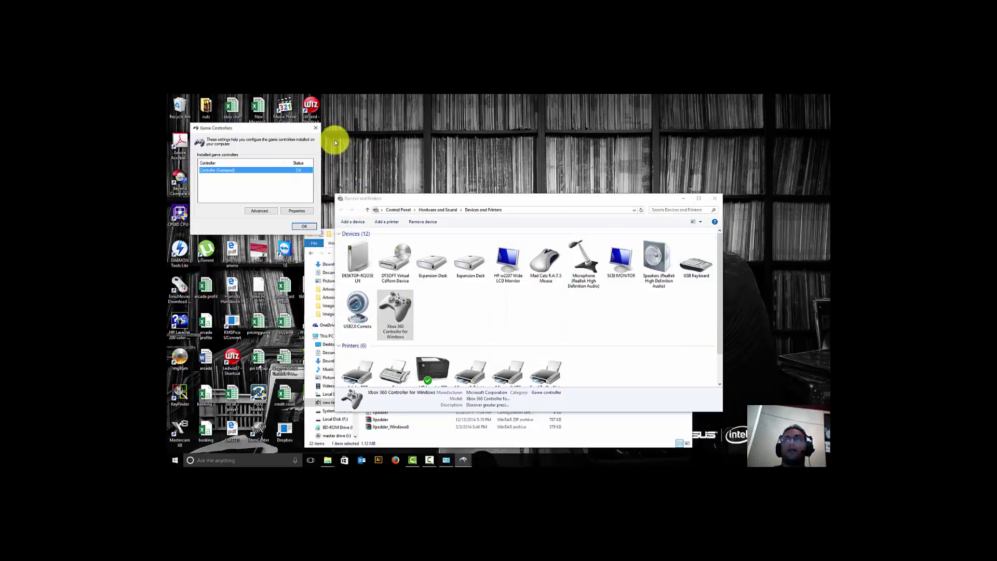
{"action": "left_click", "coordinate": [315, 128]}
{"action": "left_click", "coordinate": [699, 199]}
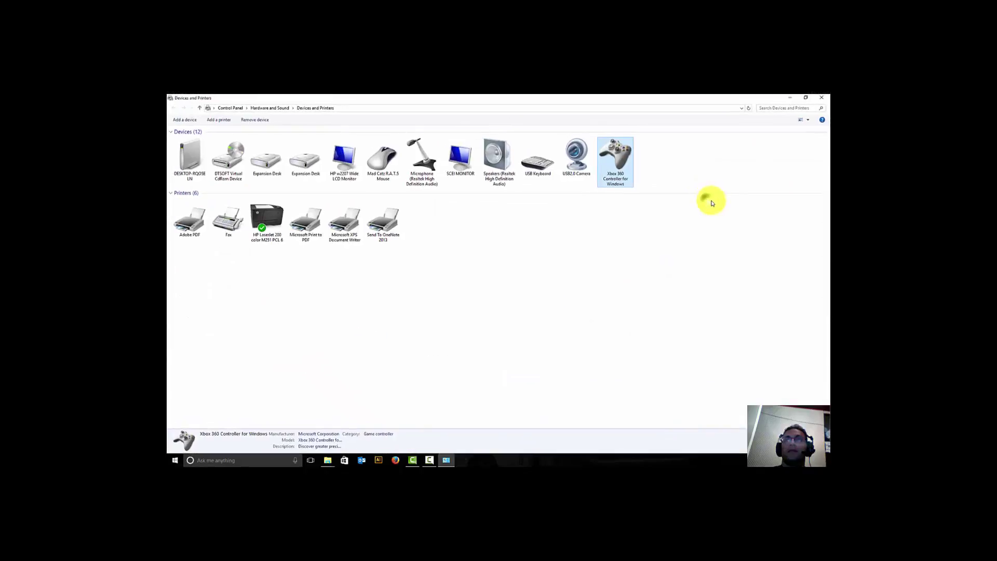
{"action": "left_click", "coordinate": [819, 100]}
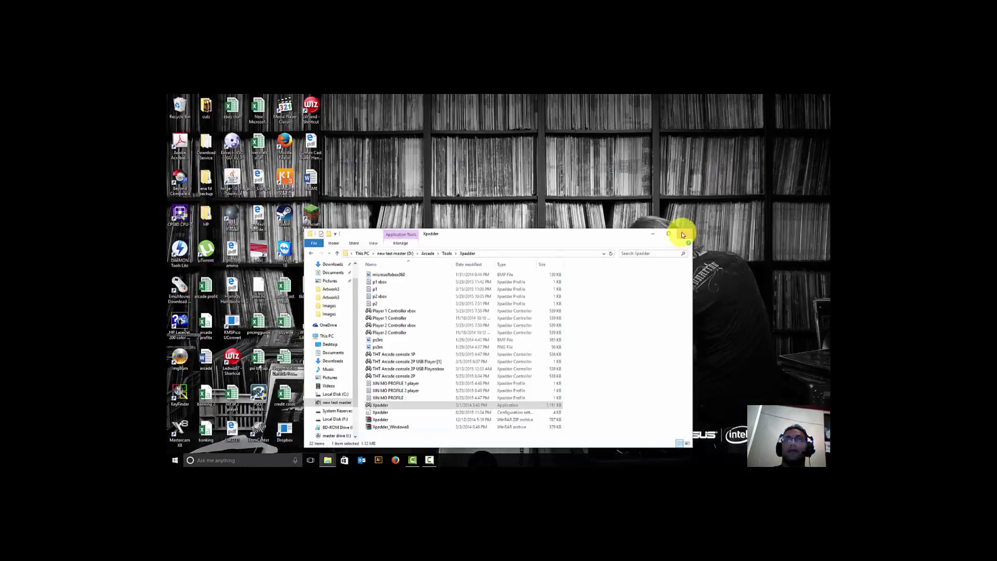
- In Explorer, go from This PC to master drive (I:) > Arcade > Hyperlaunch
{"action": "left_click", "coordinate": [397, 254]}
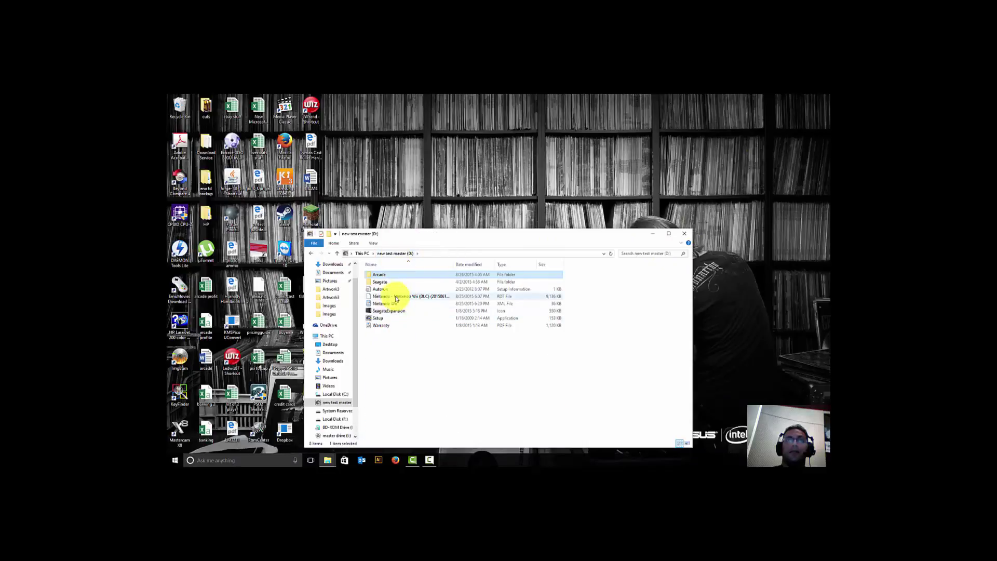
{"action": "left_click", "coordinate": [362, 254]}
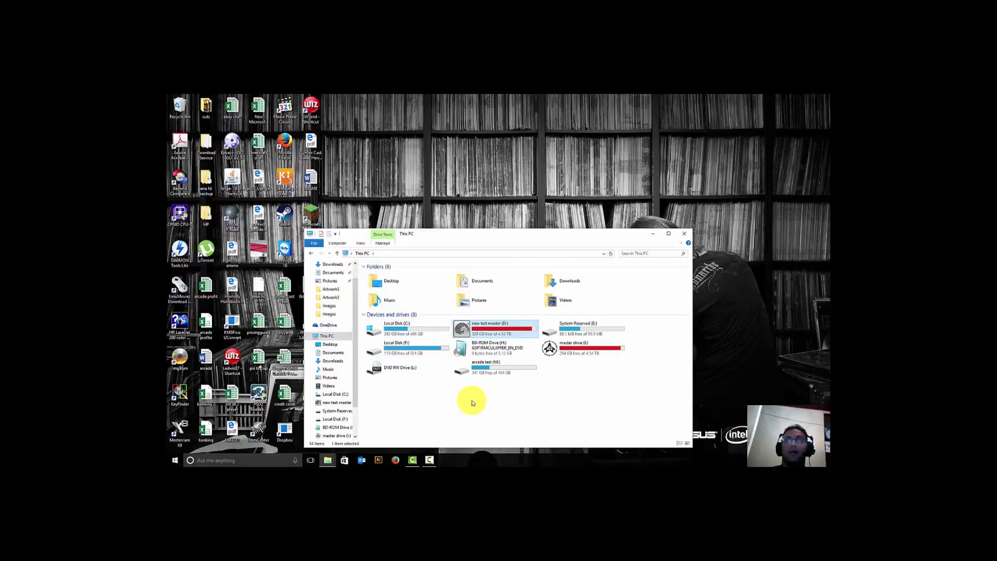
{"action": "double_click", "coordinate": [565, 348]}
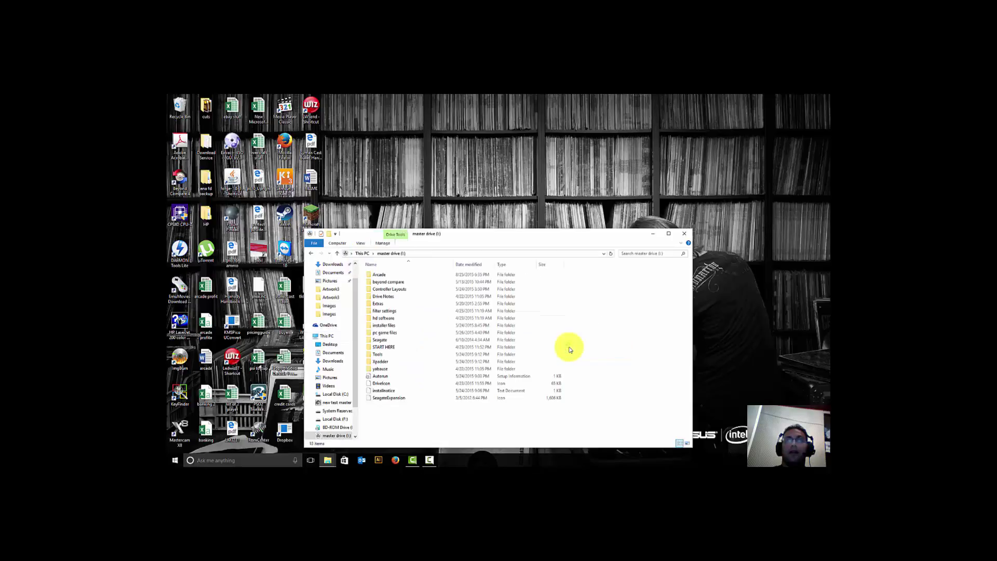
{"action": "double_click", "coordinate": [386, 276]}
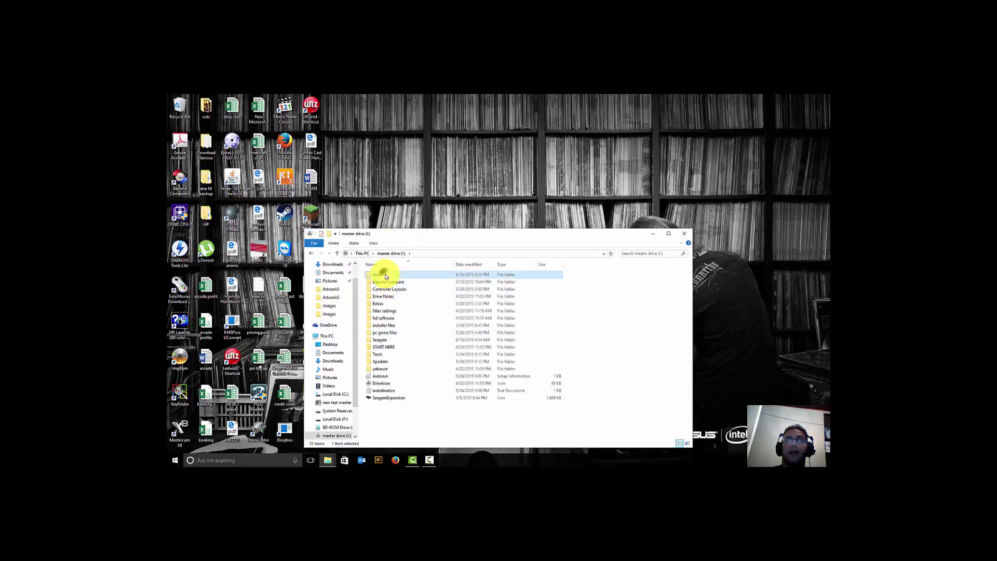
{"action": "scroll", "coordinate": [384, 330], "scroll_direction": "down", "scroll_amount": 4}
{"action": "scroll", "coordinate": [384, 335], "scroll_direction": "down", "scroll_amount": 3}
{"action": "scroll", "coordinate": [384, 334], "scroll_direction": "down", "scroll_amount": 1}
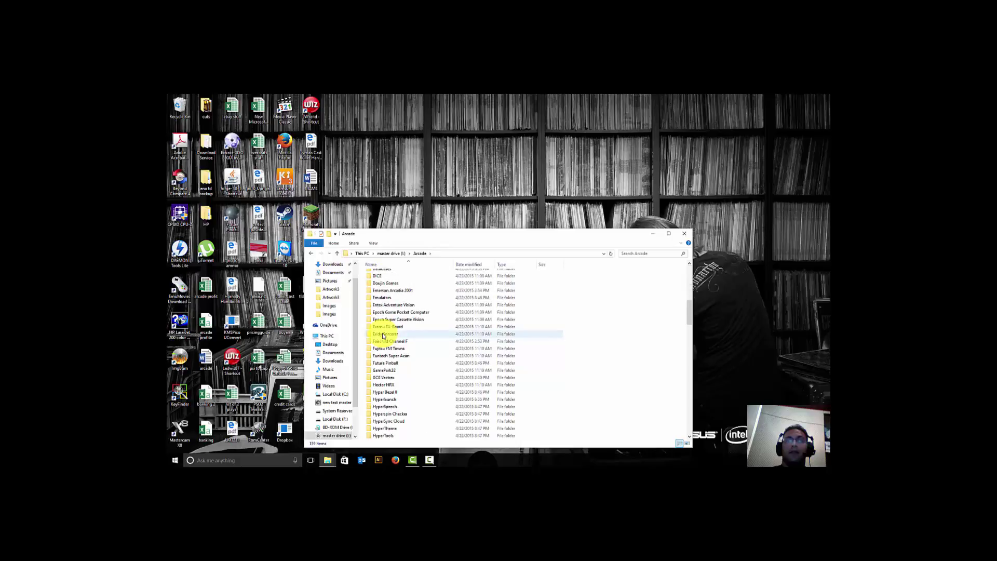
{"action": "scroll", "coordinate": [382, 335], "scroll_direction": "down", "scroll_amount": 1}
{"action": "scroll", "coordinate": [380, 353], "scroll_direction": "down", "scroll_amount": 1}
{"action": "scroll", "coordinate": [383, 379], "scroll_direction": "down", "scroll_amount": 1}
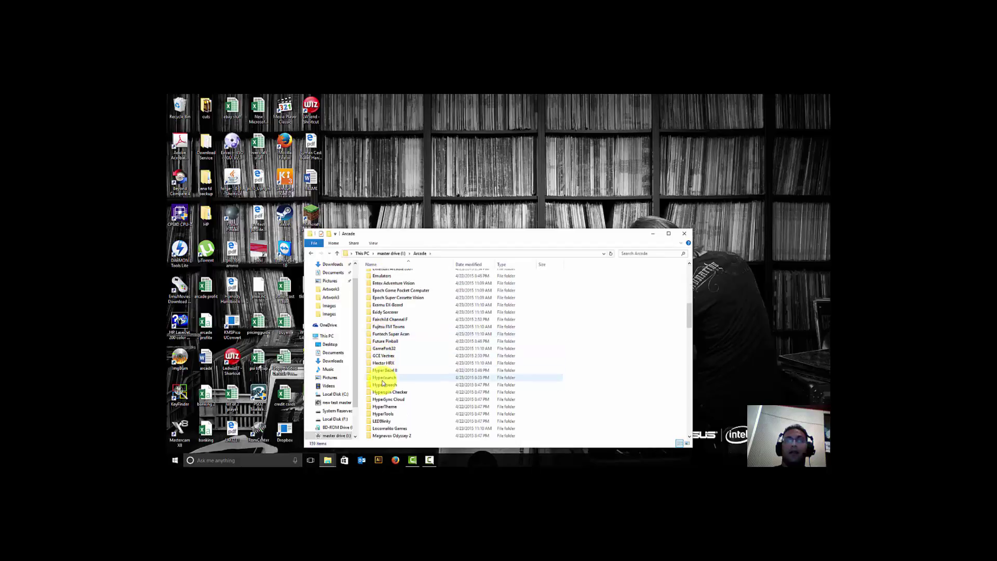
{"action": "double_click", "coordinate": [383, 378]}
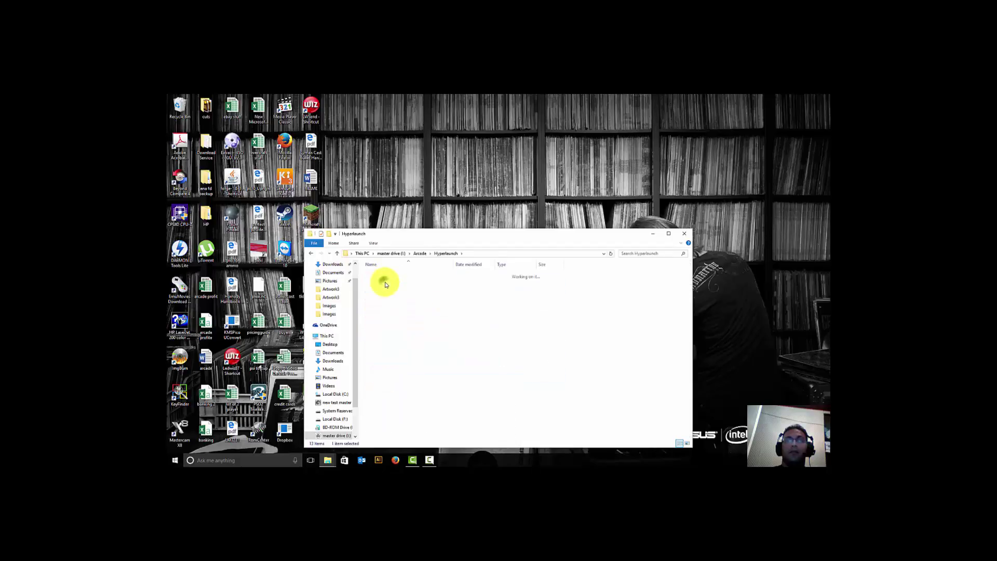
- Open the HyperLaunchHQ folder and select the GLOBAL system in HyperLaunch HQ
{"action": "double_click", "coordinate": [385, 342]}
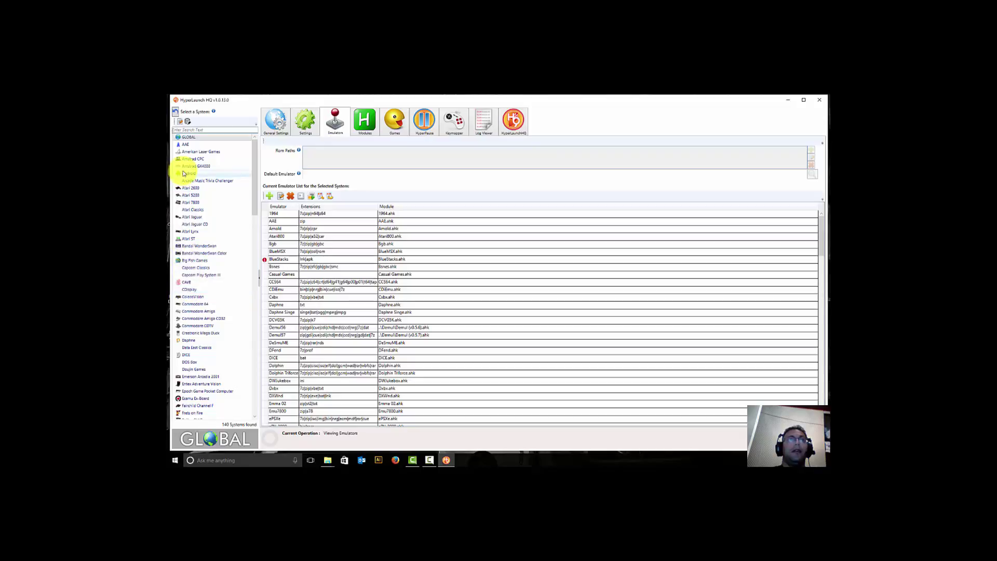
{"action": "left_click", "coordinate": [201, 138]}
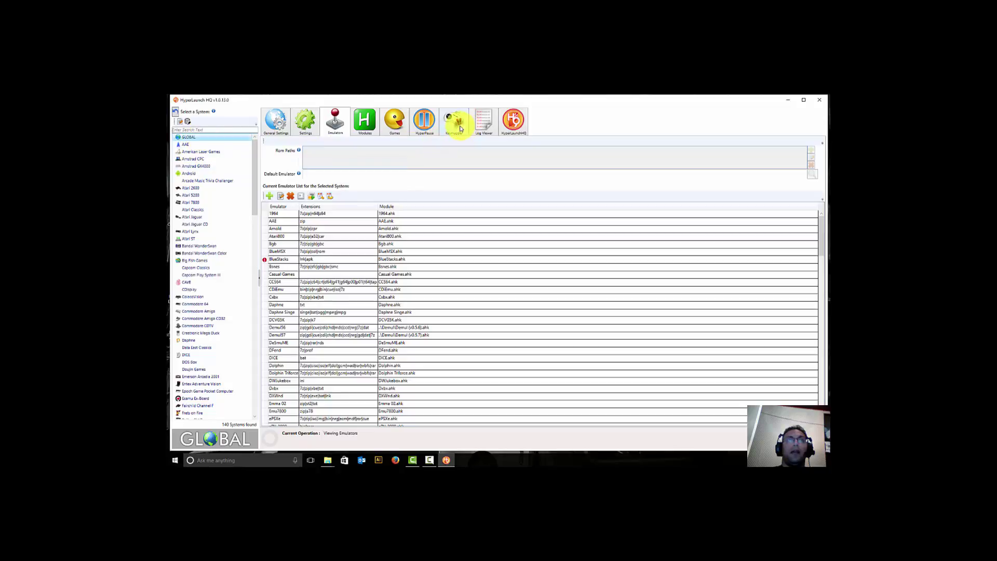
- Show the GLOBAL keymapper profiles and review the HyperSpin profile in Xpadder
{"action": "left_click", "coordinate": [460, 129]}
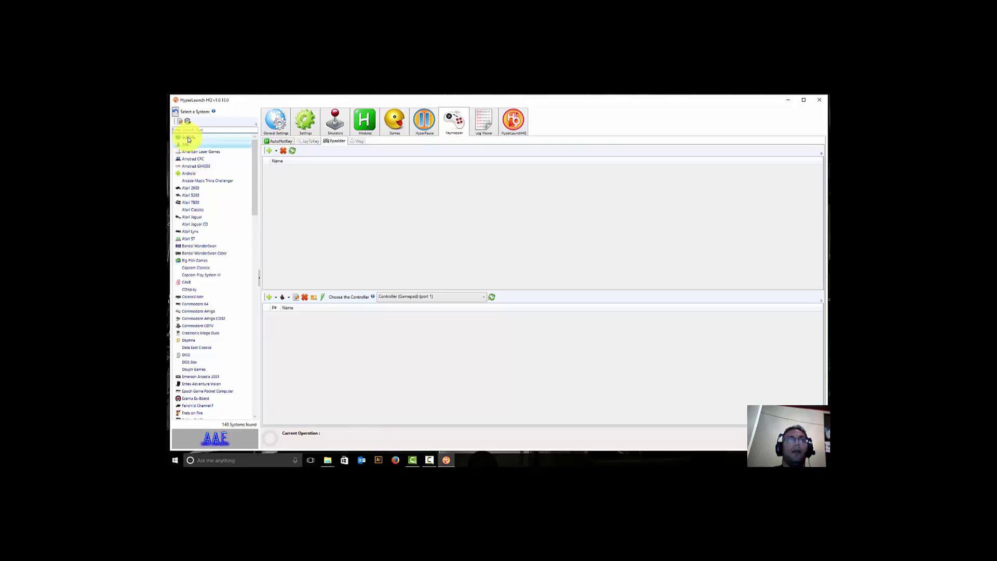
{"action": "left_click", "coordinate": [189, 139]}
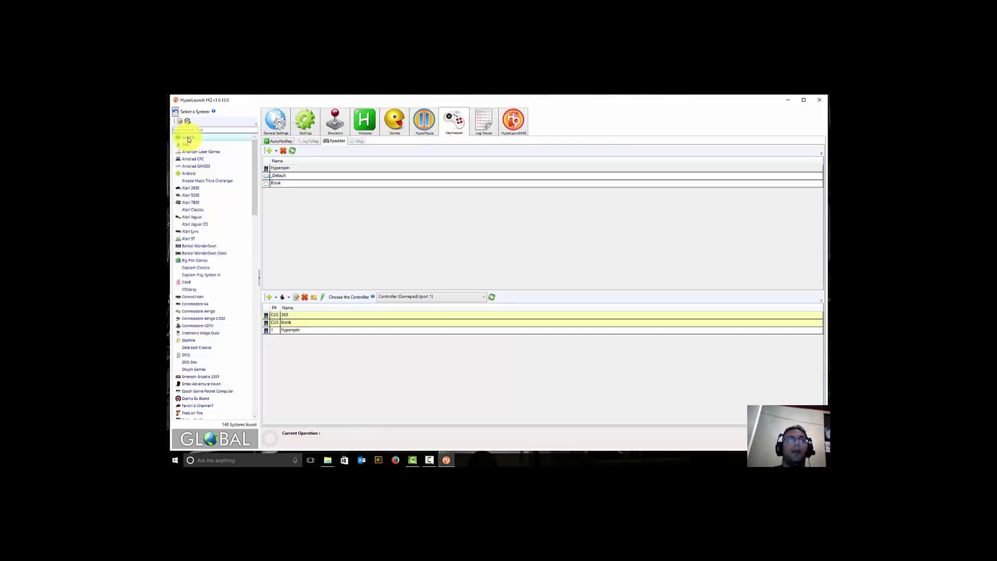
{"action": "left_click", "coordinate": [274, 331]}
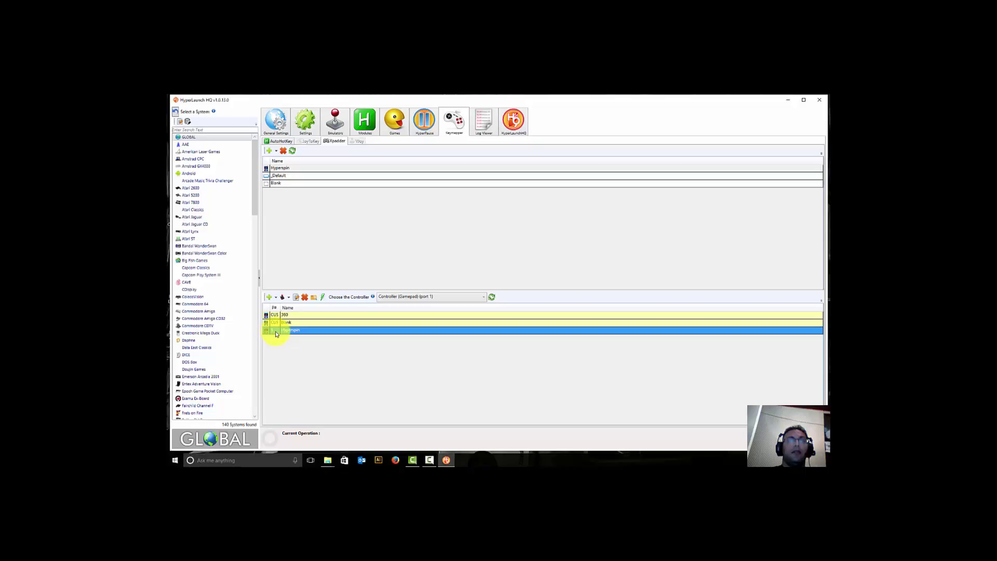
{"action": "left_click", "coordinate": [295, 300]}
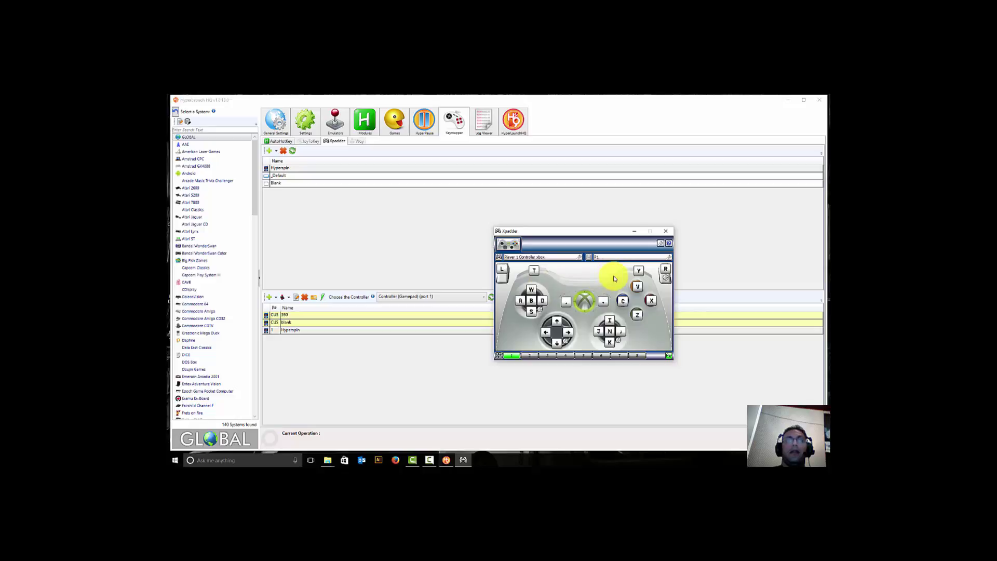
{"action": "left_click", "coordinate": [668, 232]}
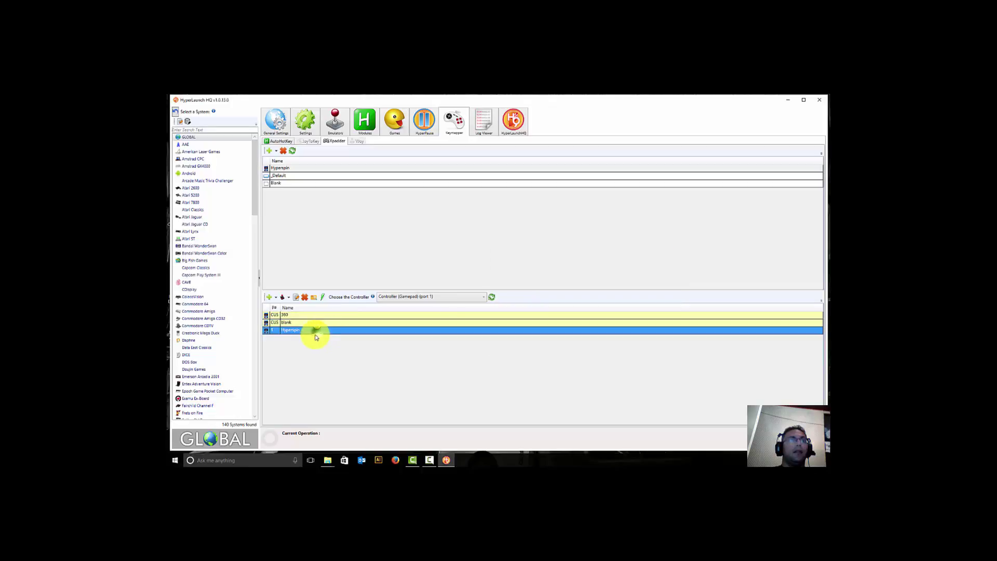
- Browse the Bandai WonderSwan and Nintendo Entertainment System keymapper profiles
{"action": "left_click", "coordinate": [187, 247]}
{"action": "scroll", "coordinate": [190, 262], "scroll_direction": "down", "scroll_amount": 9}
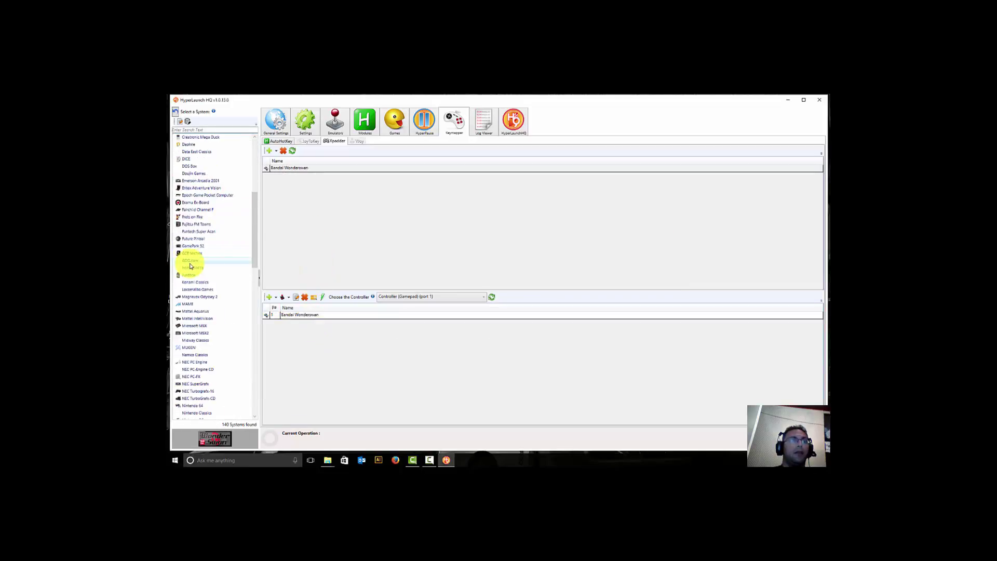
{"action": "scroll", "coordinate": [190, 267], "scroll_direction": "down", "scroll_amount": 2}
{"action": "scroll", "coordinate": [191, 301], "scroll_direction": "down", "scroll_amount": 2}
{"action": "scroll", "coordinate": [190, 290], "scroll_direction": "down", "scroll_amount": 2}
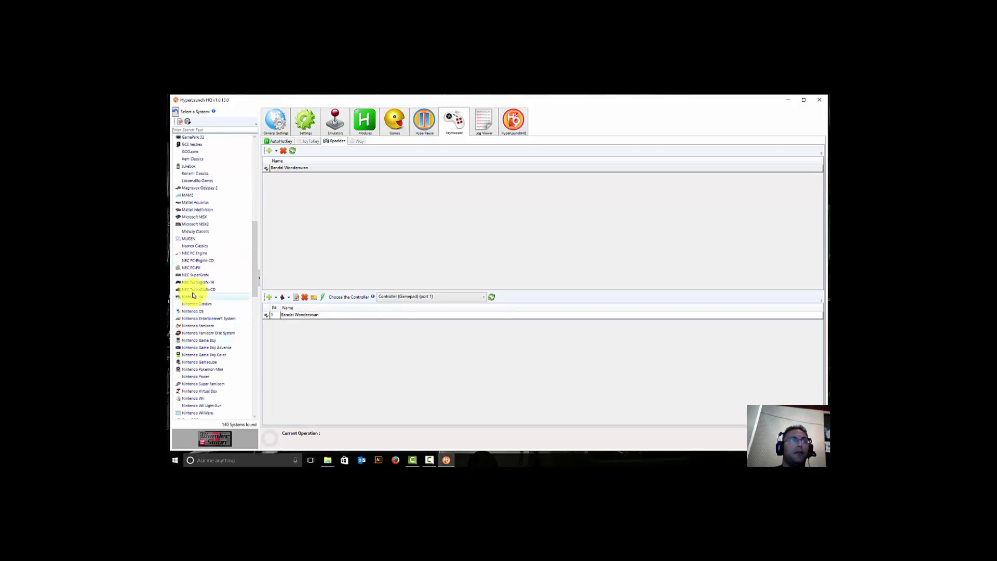
{"action": "left_click", "coordinate": [195, 318]}
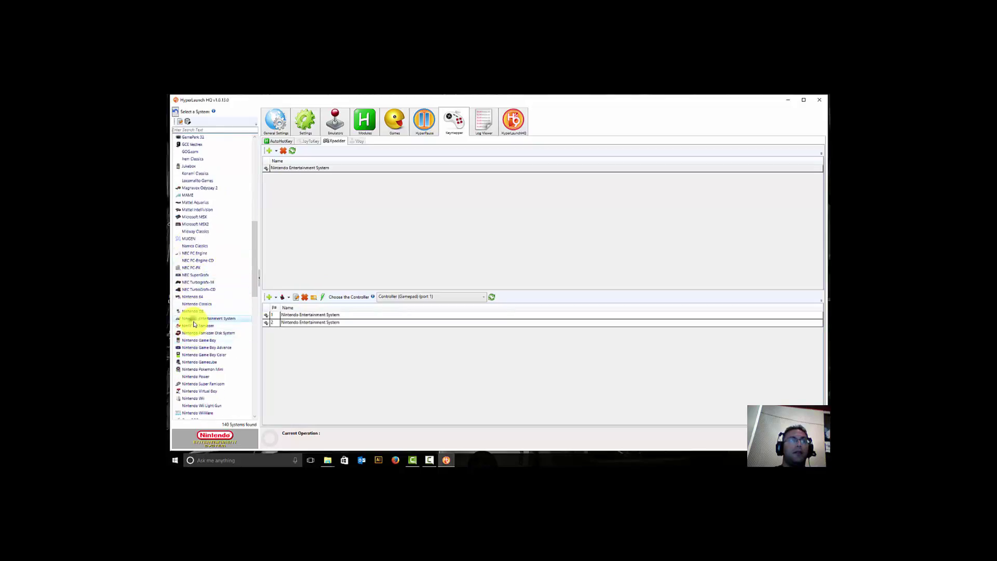
{"action": "left_click", "coordinate": [305, 316]}
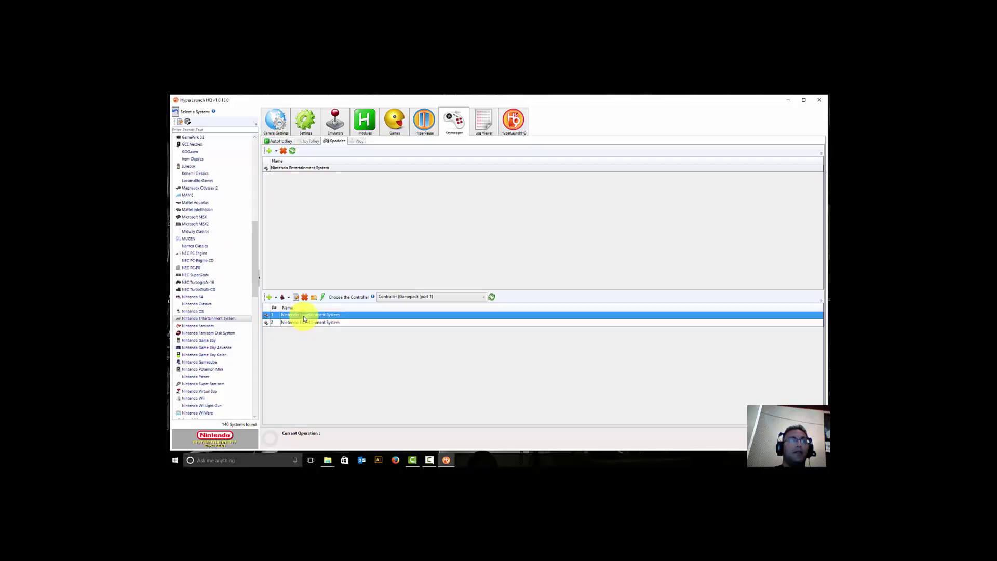
{"action": "left_click", "coordinate": [282, 322]}
{"action": "left_click", "coordinate": [271, 323]}
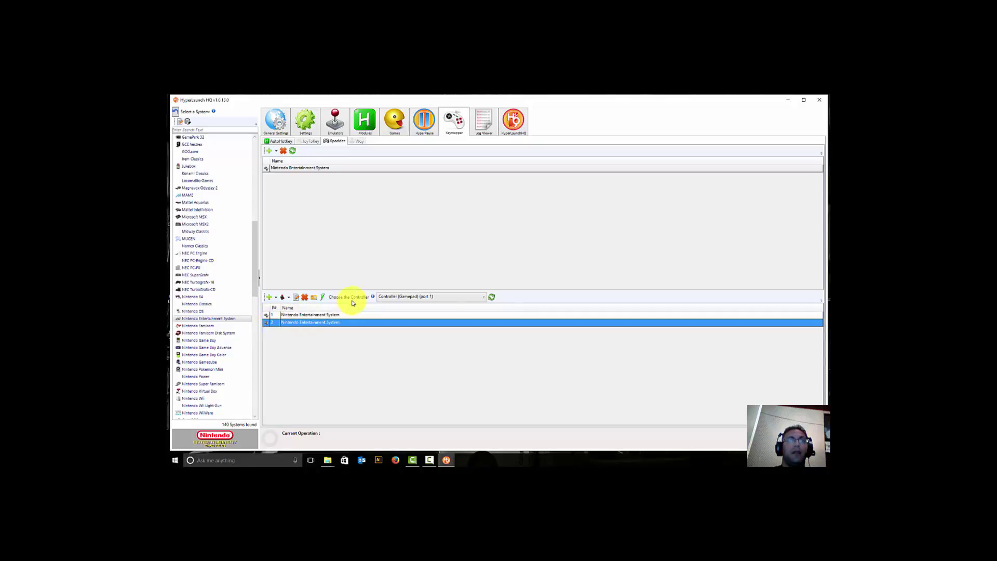
- Check the NES profiles' controller and review the first NES profile in Xpadder
{"action": "left_click", "coordinate": [385, 297]}
{"action": "left_click", "coordinate": [410, 297]}
{"action": "left_click", "coordinate": [289, 314]}
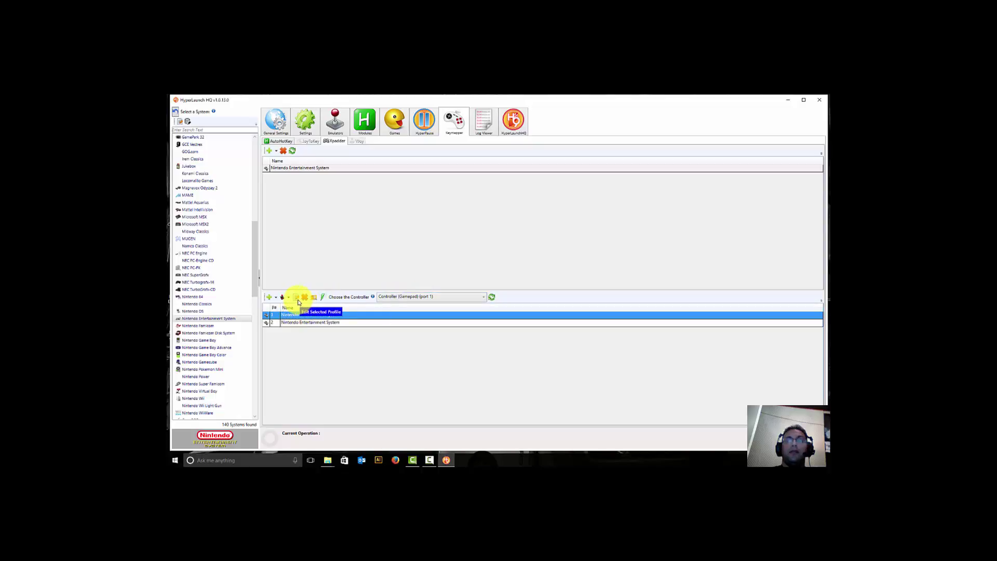
{"action": "left_click", "coordinate": [298, 300]}
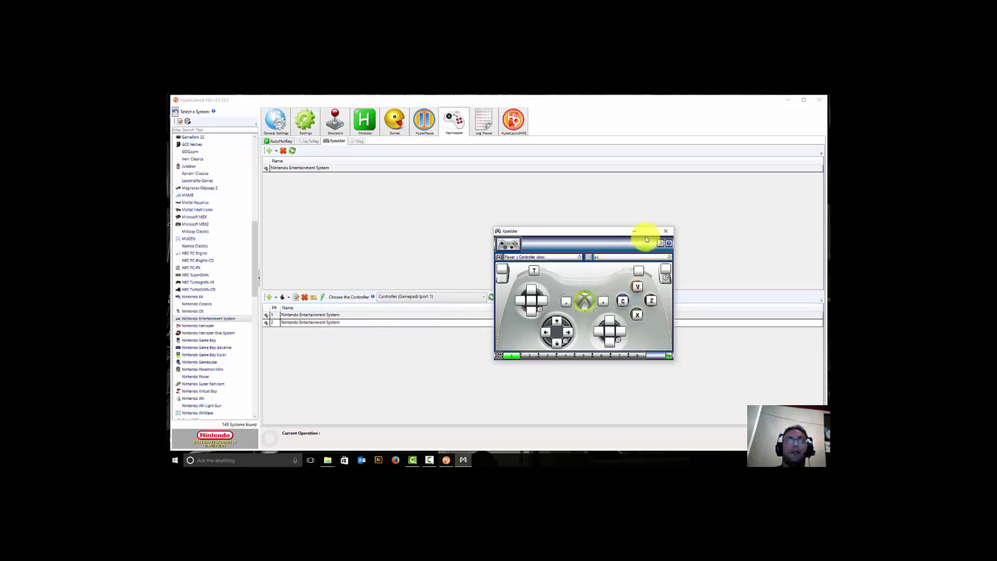
{"action": "left_click", "coordinate": [665, 231]}
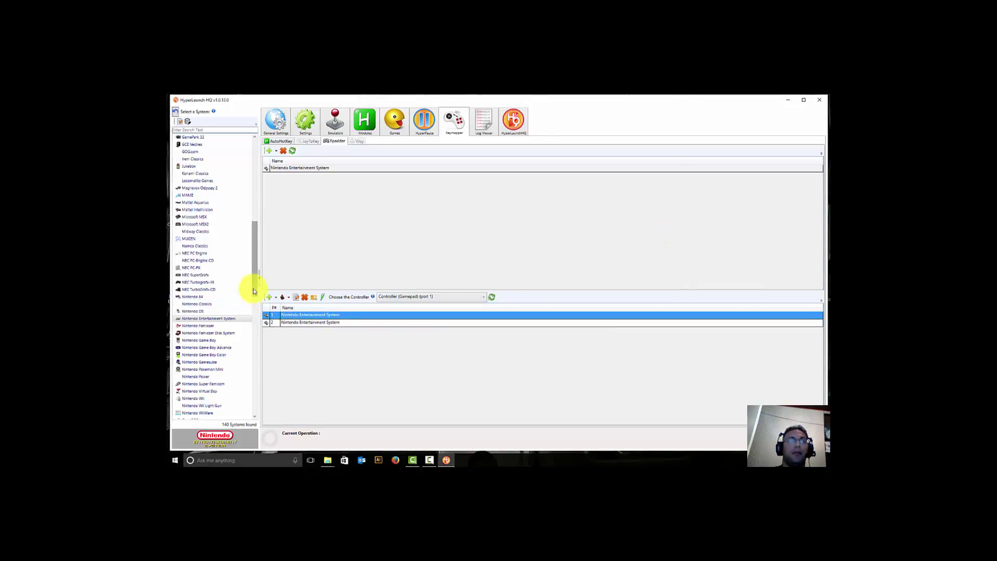
- Select the Visual Pinball system and its keymapper profile
{"action": "left_click_drag", "start_coordinate": [256, 283], "coordinate": [248, 331]}
{"action": "scroll", "coordinate": [247, 338], "scroll_direction": "down", "scroll_amount": 5}
{"action": "scroll", "coordinate": [242, 353], "scroll_direction": "down", "scroll_amount": 4}
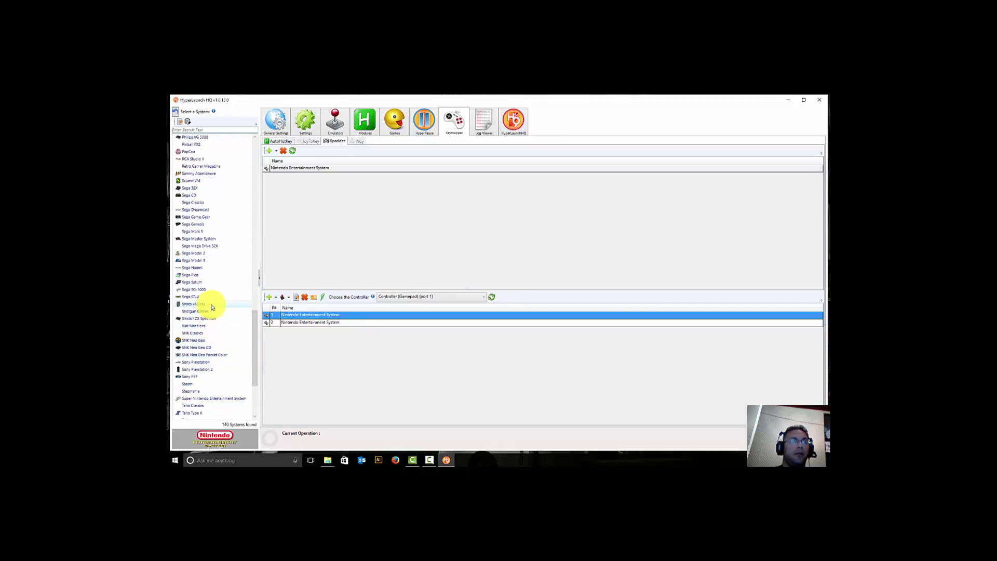
{"action": "scroll", "coordinate": [204, 357], "scroll_direction": "down", "scroll_amount": 2}
{"action": "scroll", "coordinate": [205, 361], "scroll_direction": "down", "scroll_amount": 2}
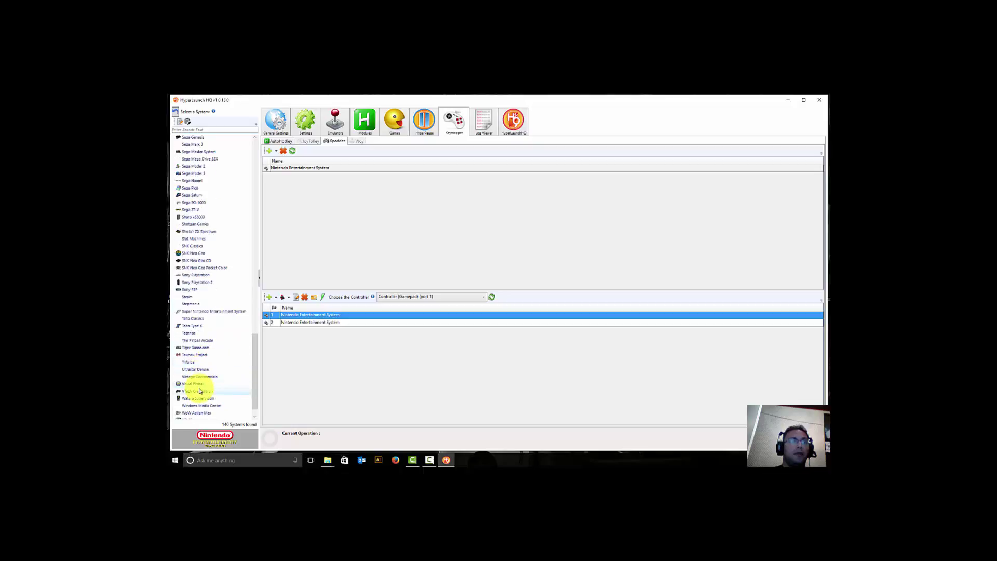
{"action": "left_click", "coordinate": [199, 386]}
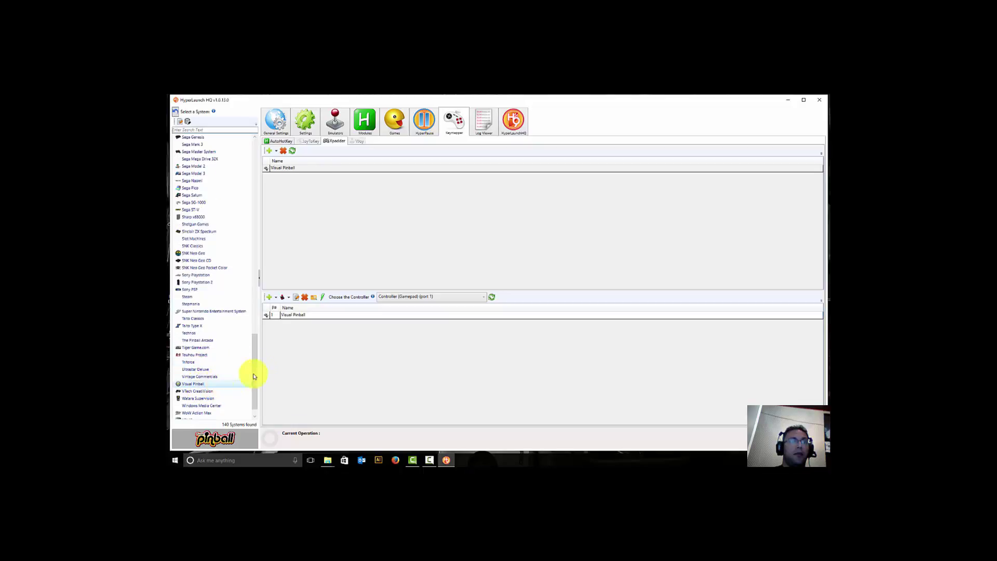
{"action": "left_click", "coordinate": [289, 315]}
- Launch Xpadder from the Visual Pinball profile and load the '360' profile
{"action": "left_click", "coordinate": [297, 297]}
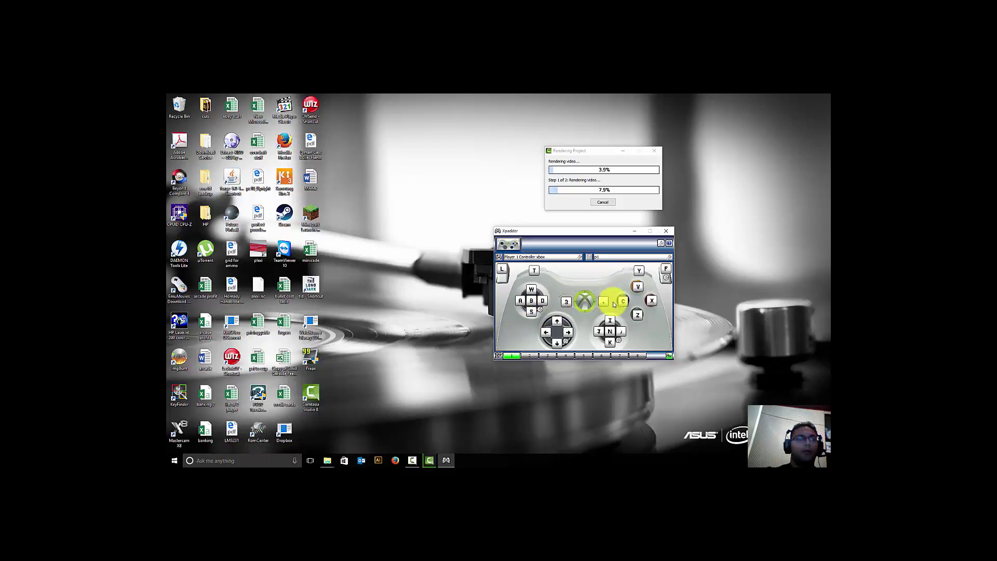
{"action": "left_click", "coordinate": [592, 258]}
{"action": "left_click", "coordinate": [597, 273]}
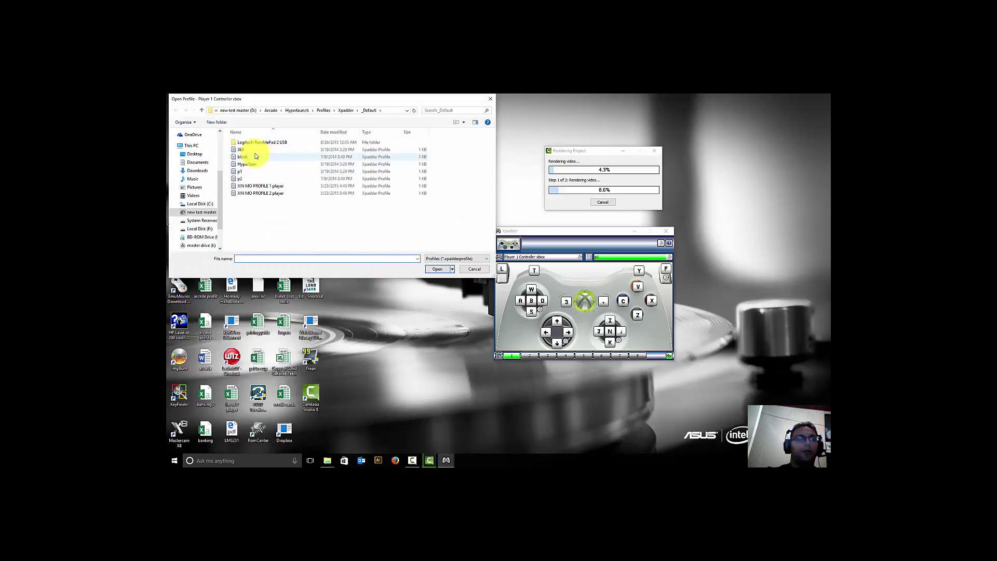
{"action": "double_click", "coordinate": [252, 149]}
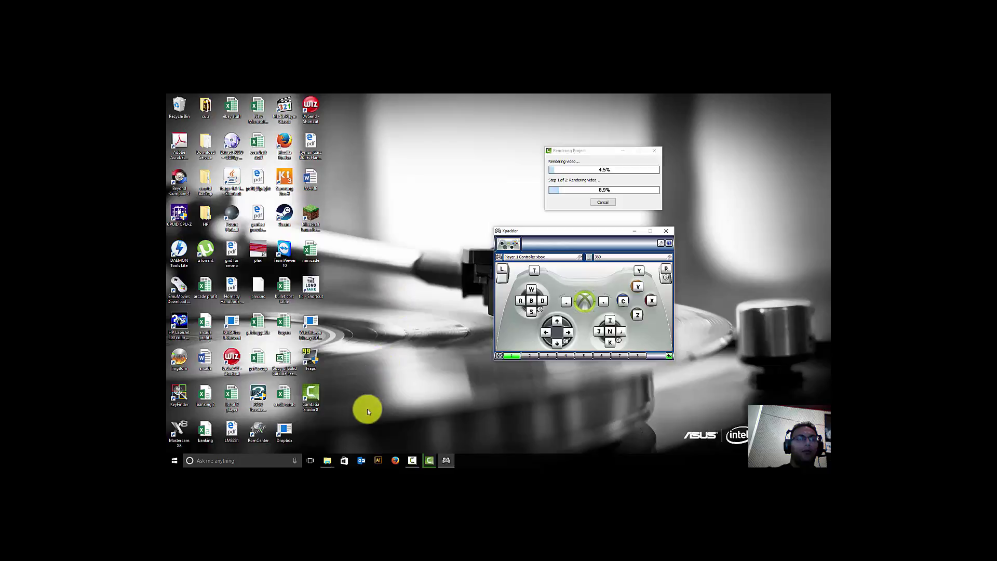
- Search 'devices' and open the Xbox 360 Controller's game controller test page
{"action": "left_click", "coordinate": [240, 460]}
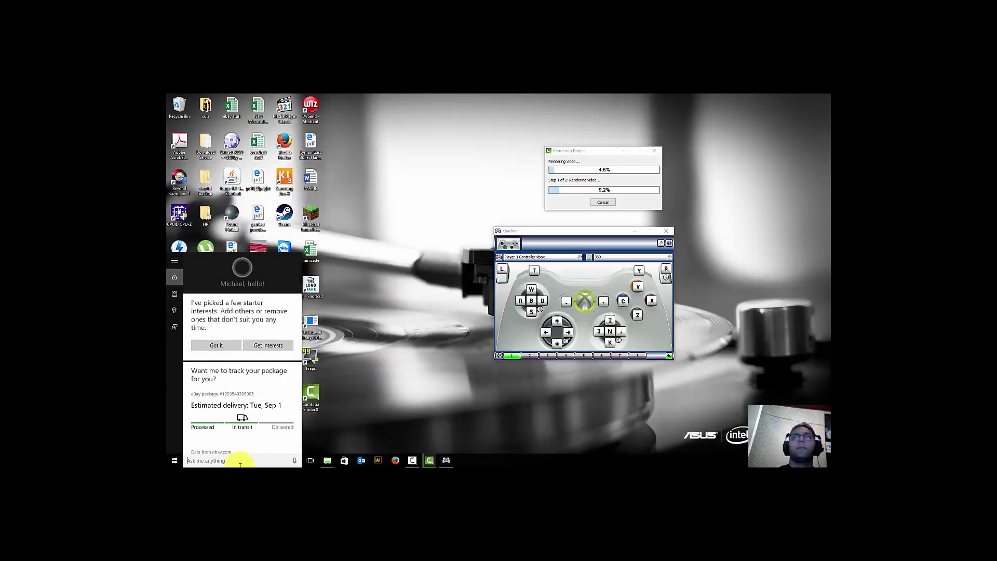
{"action": "type", "text": "device"}
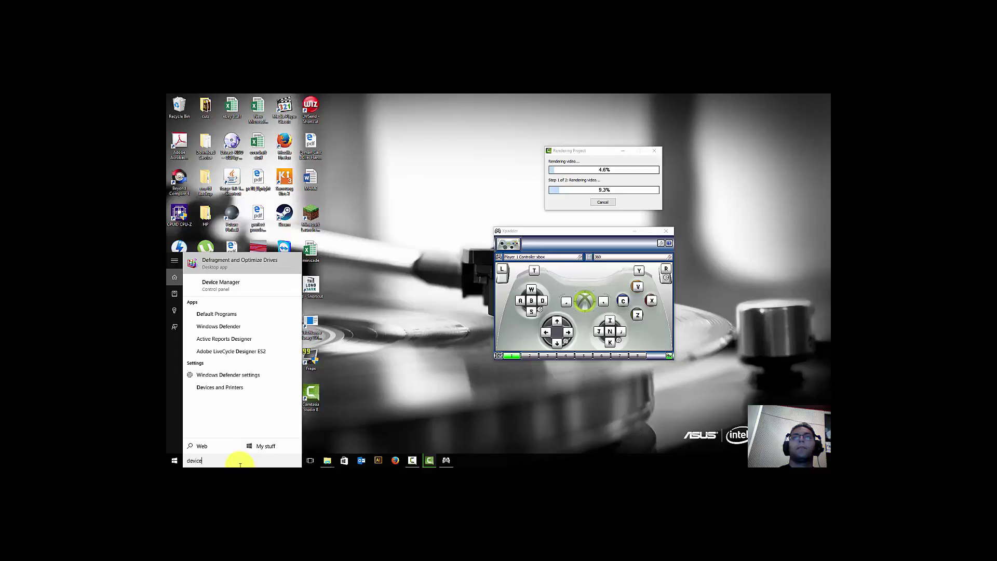
{"action": "type", "text": "s"}
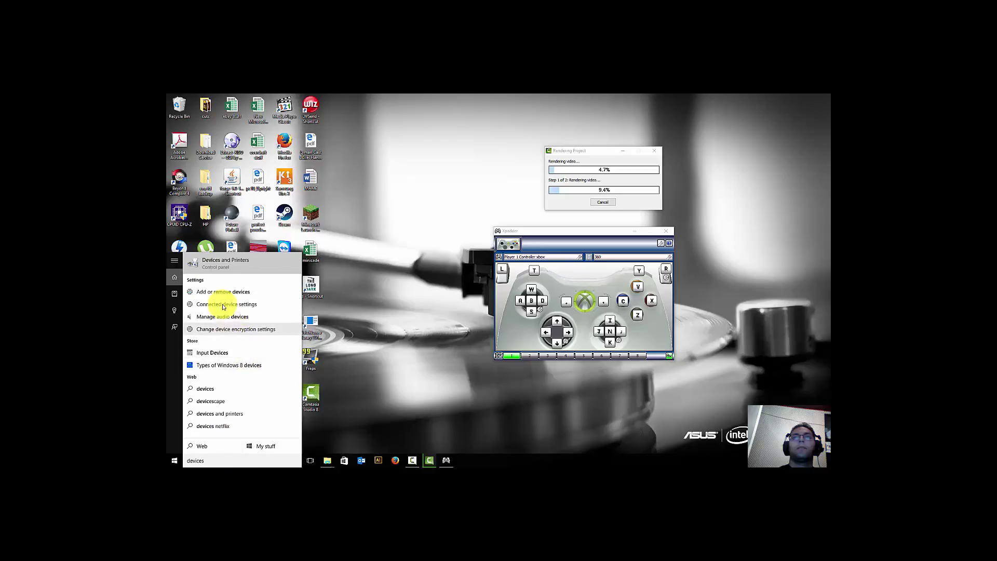
{"action": "left_click", "coordinate": [224, 263]}
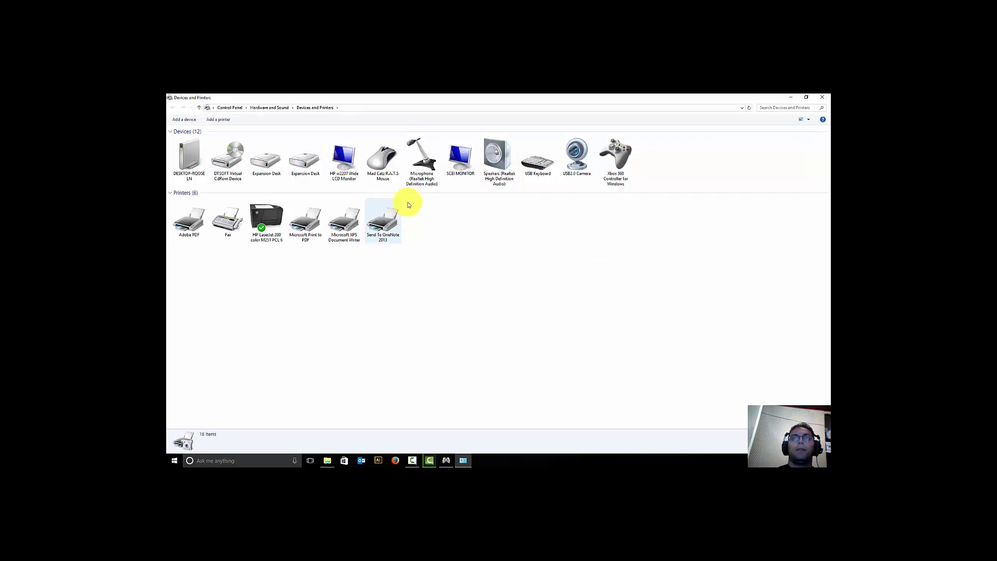
{"action": "right_click", "coordinate": [614, 161]}
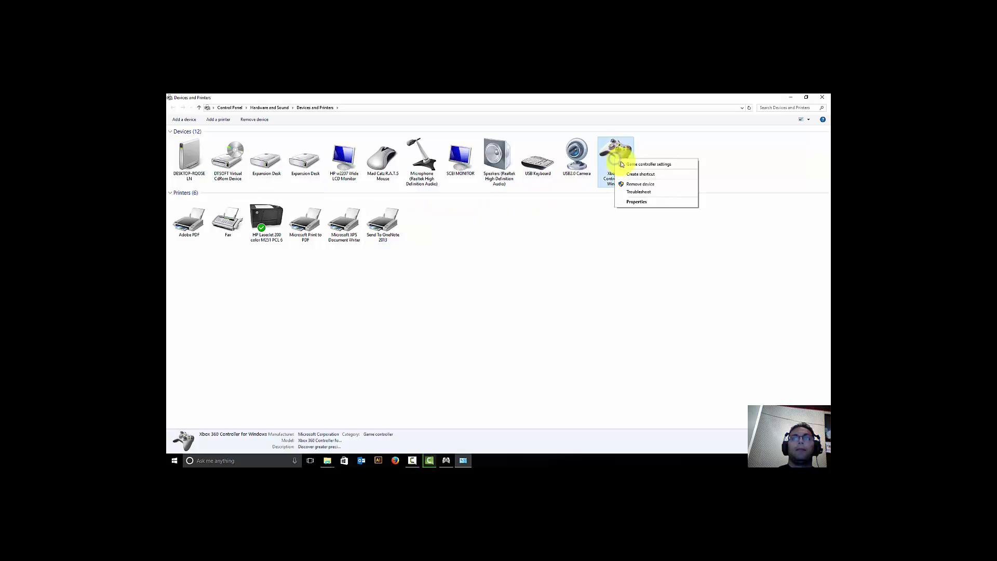
{"action": "left_click", "coordinate": [631, 164]}
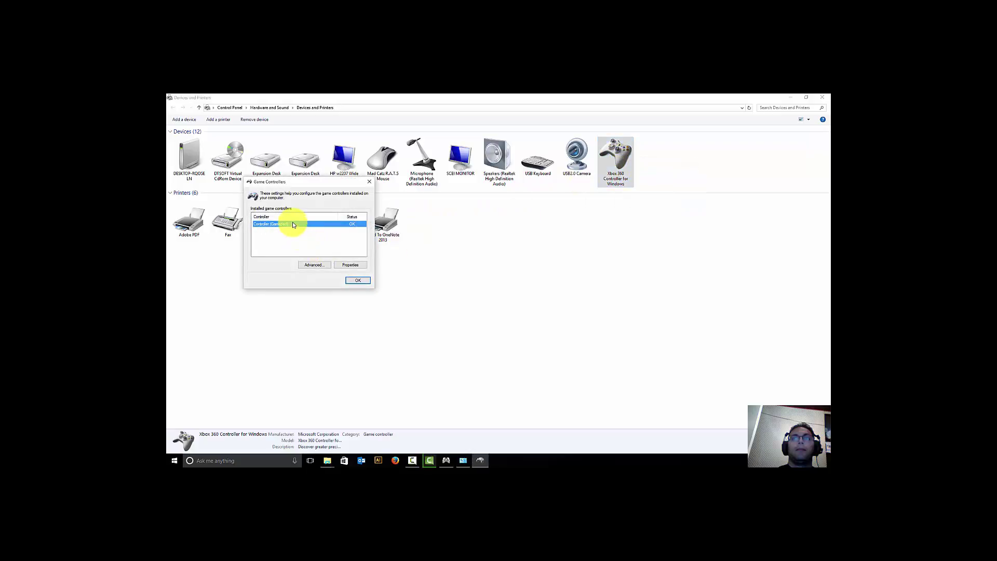
{"action": "double_click", "coordinate": [292, 224]}
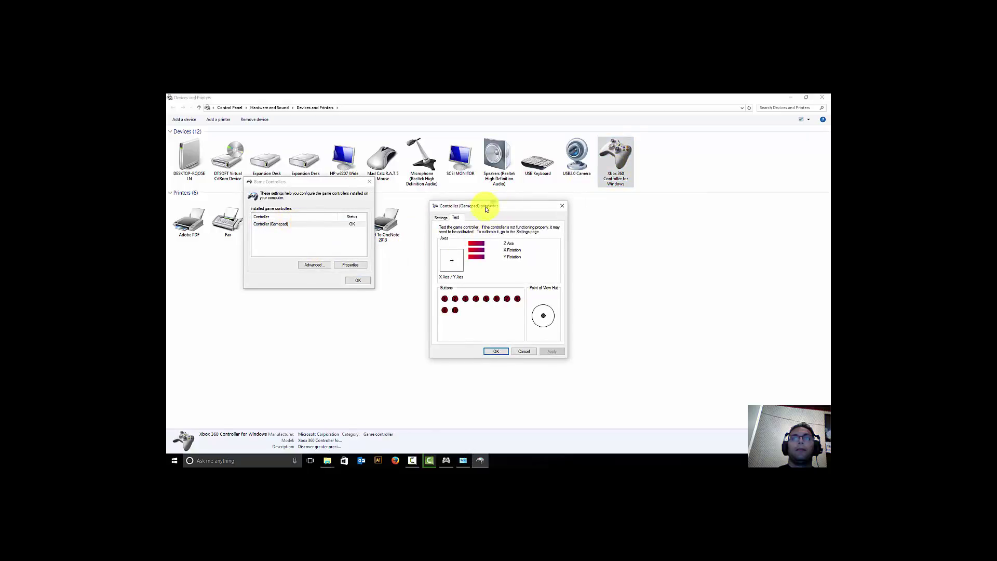
- Arrange the controller test page and Xpadder window side by side
{"action": "left_click_drag", "start_coordinate": [485, 204], "coordinate": [324, 232]}
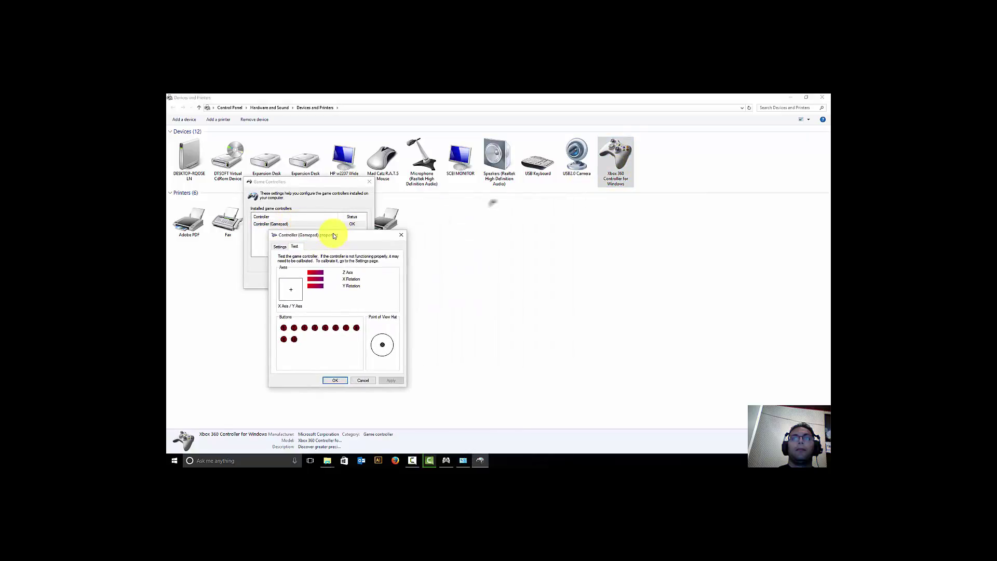
{"action": "left_click", "coordinate": [448, 461]}
{"action": "left_click_drag", "start_coordinate": [556, 230], "coordinate": [479, 255]}
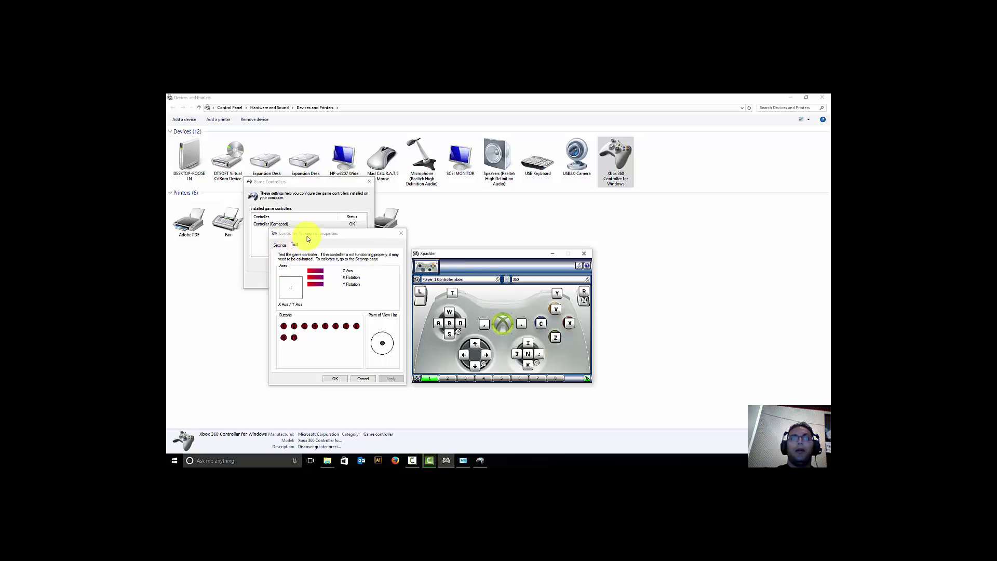
{"action": "left_click", "coordinate": [306, 236]}
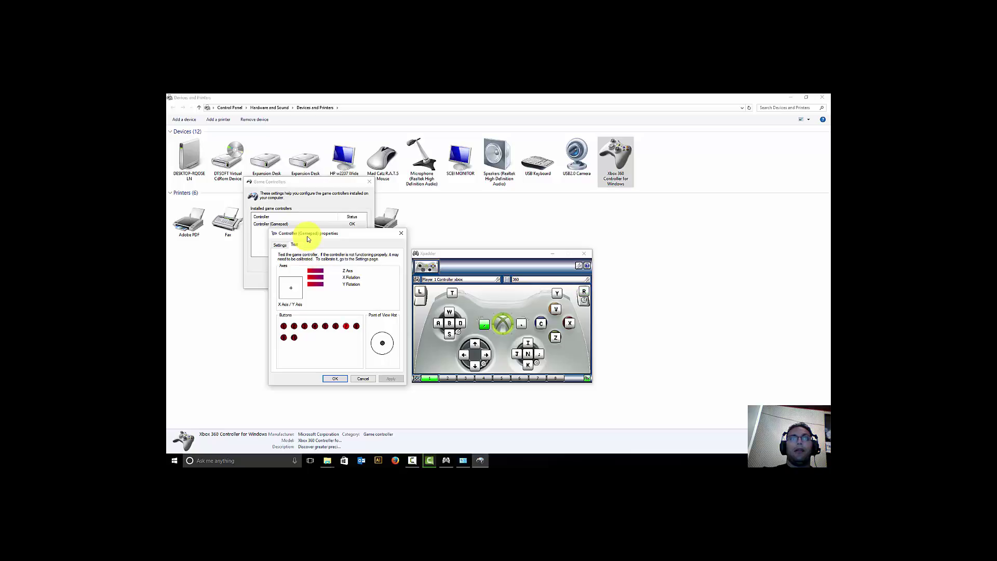
{"action": "key", "text": "Escape"}
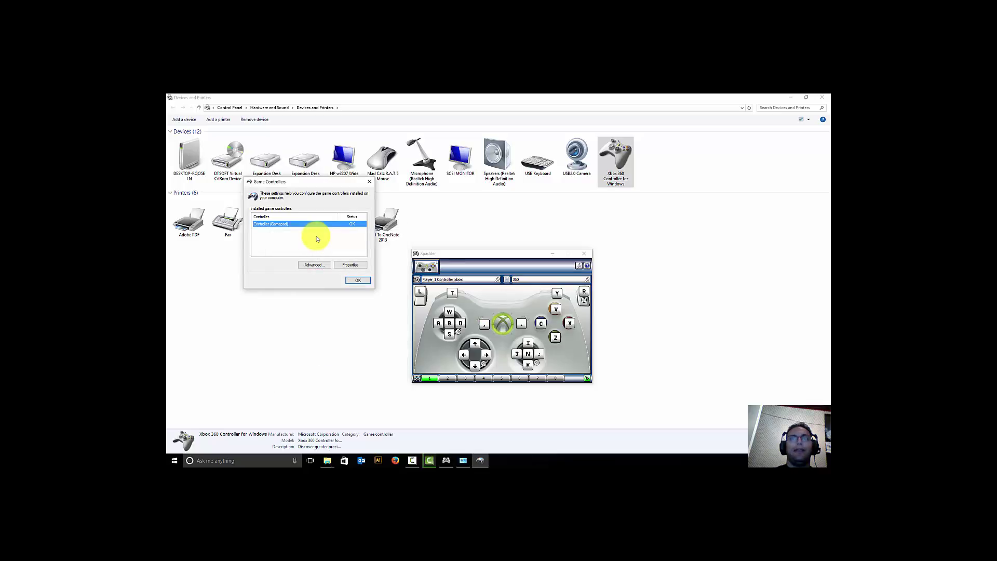
{"action": "double_click", "coordinate": [313, 223]}
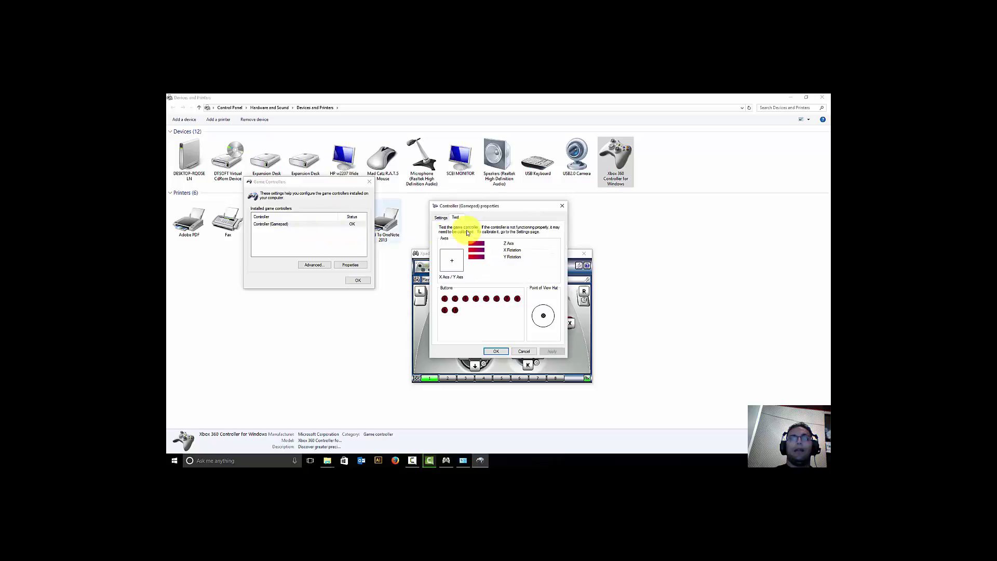
{"action": "left_click_drag", "start_coordinate": [484, 206], "coordinate": [275, 230]}
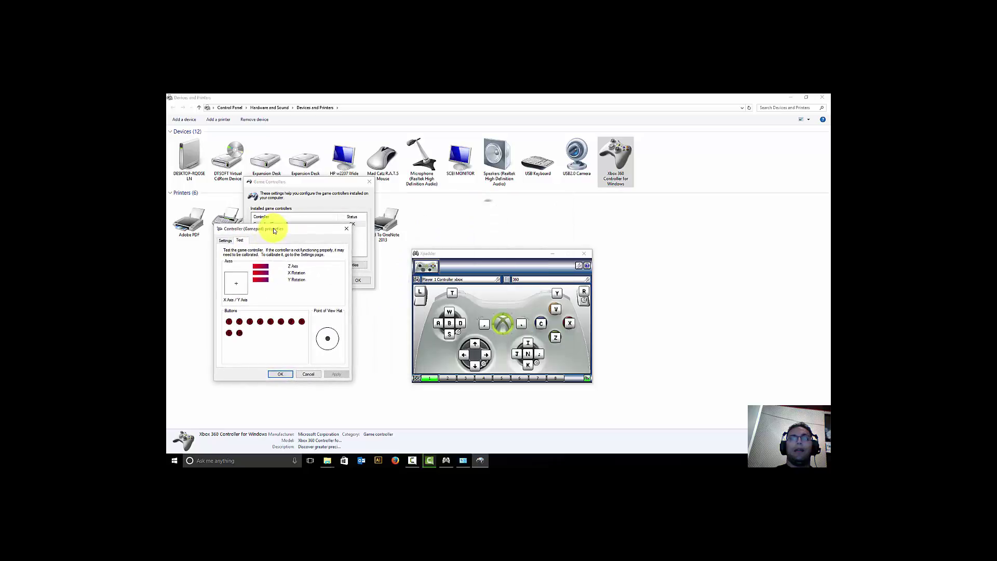